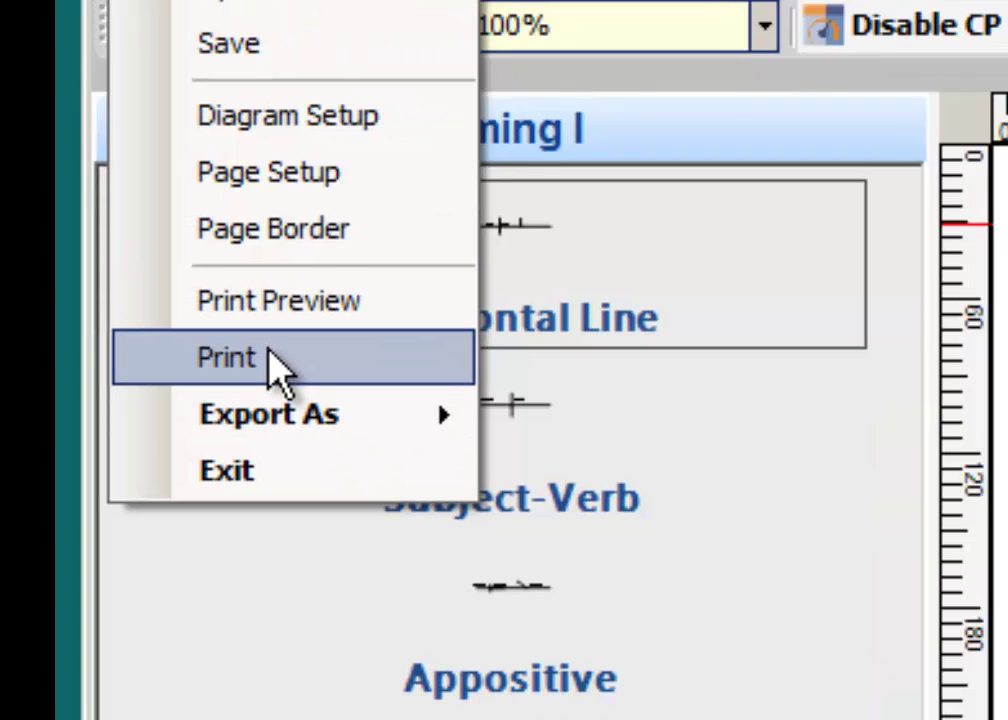
mouse_move(379, 435)
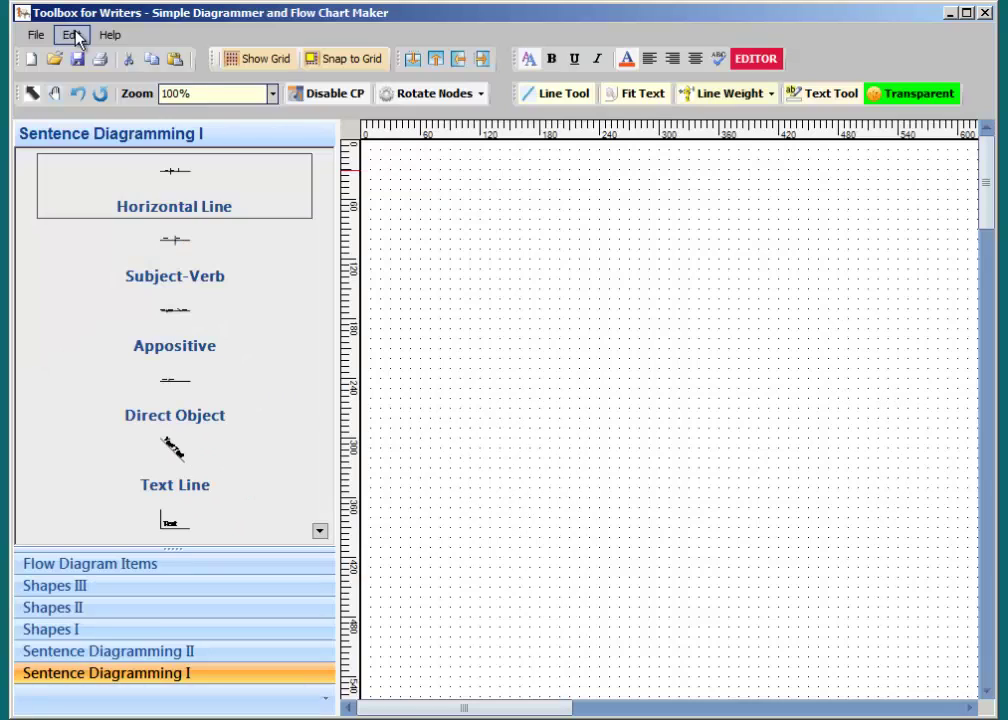
click(68, 34)
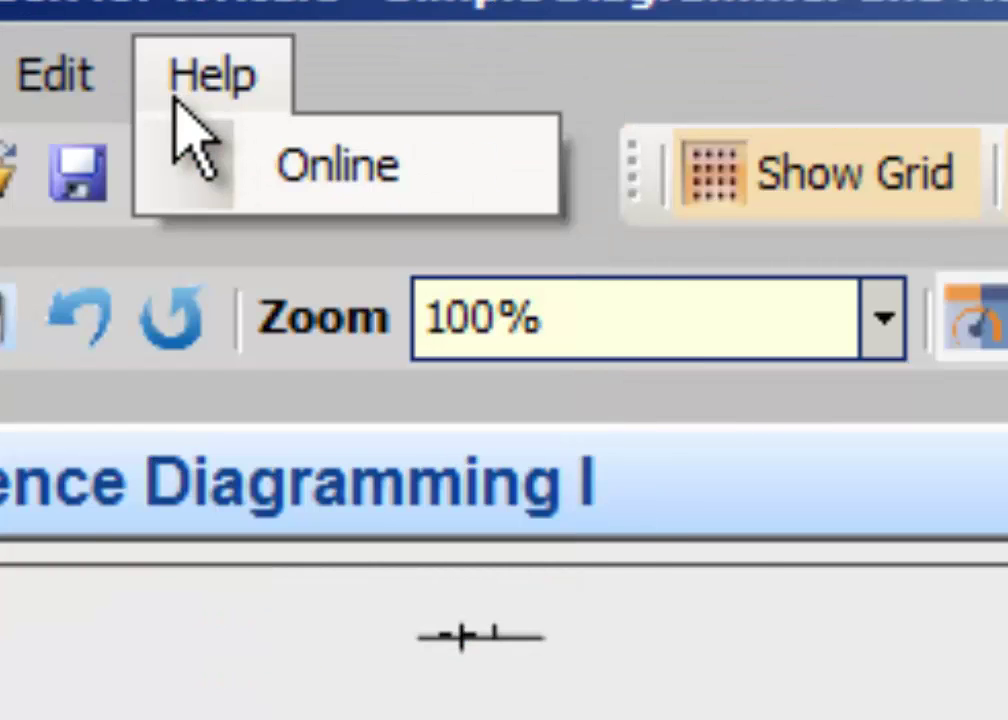
click(174, 98)
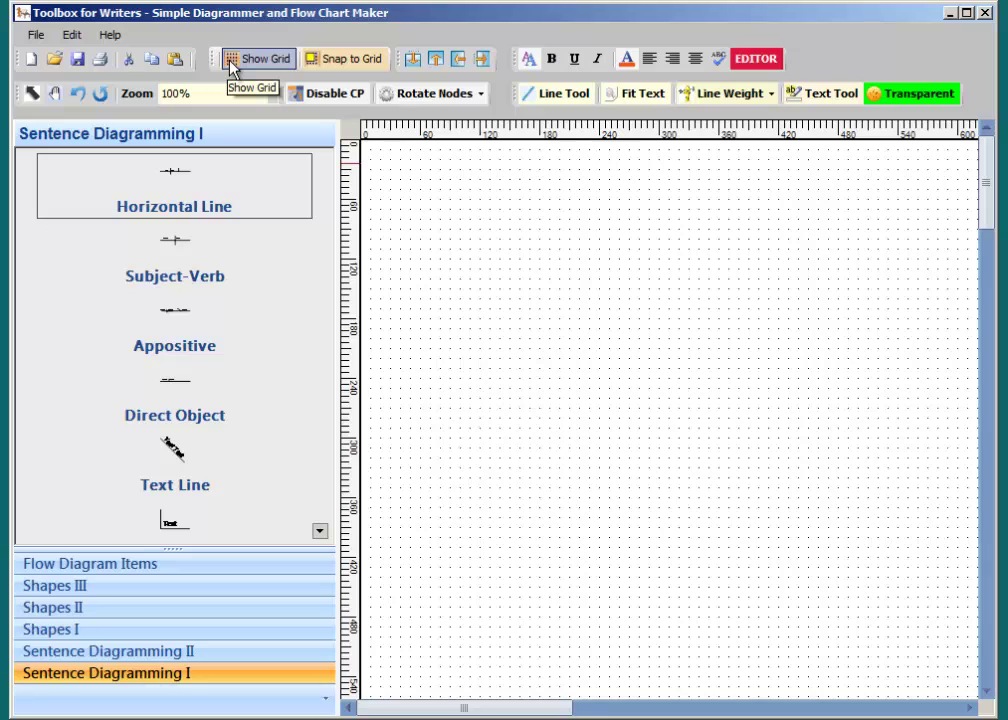
- Toggle the grid display and Snap to Grid off and back on
click(231, 66)
click(231, 63)
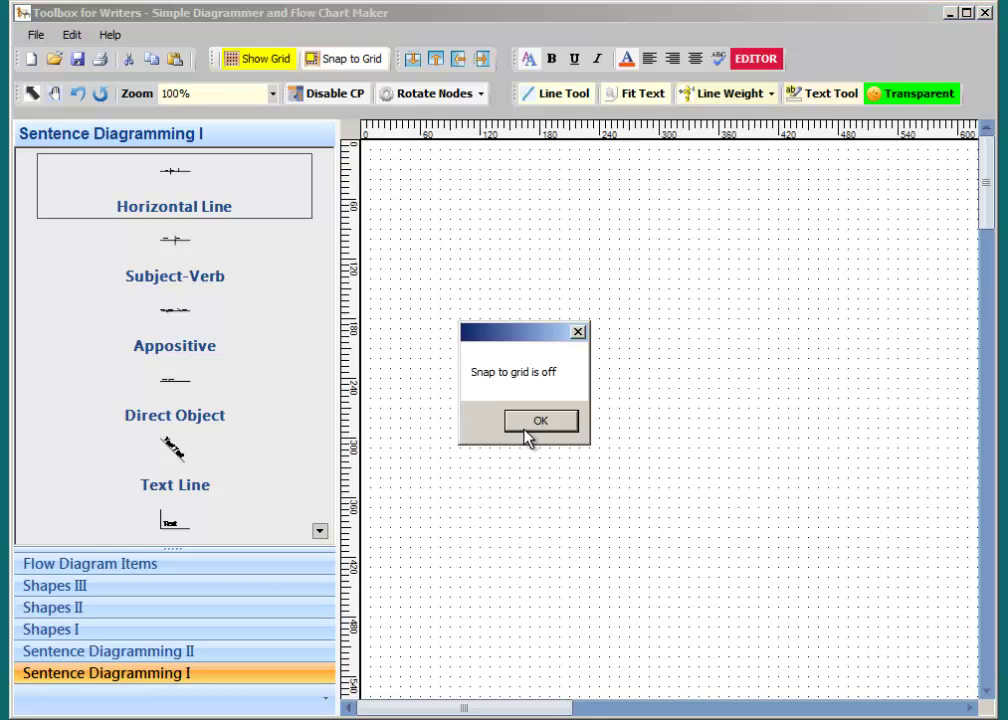
click(527, 421)
click(343, 58)
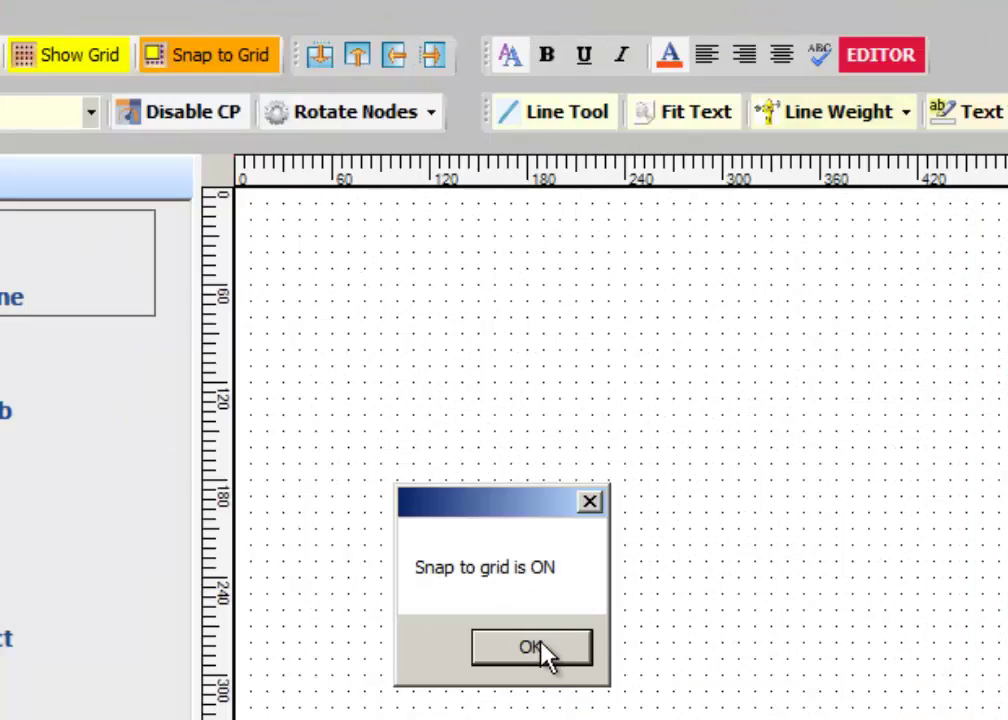
click(541, 645)
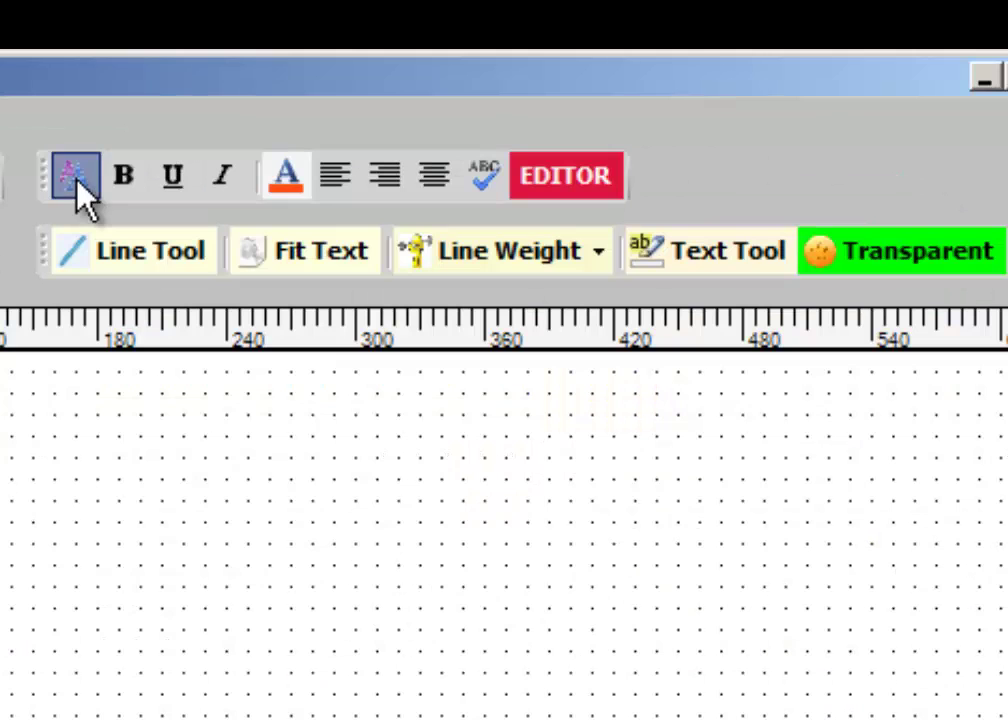
- Set the font to Modern No. 20 Bold, size 8, and dismiss the text colour choices without picking one
click(103, 240)
click(225, 376)
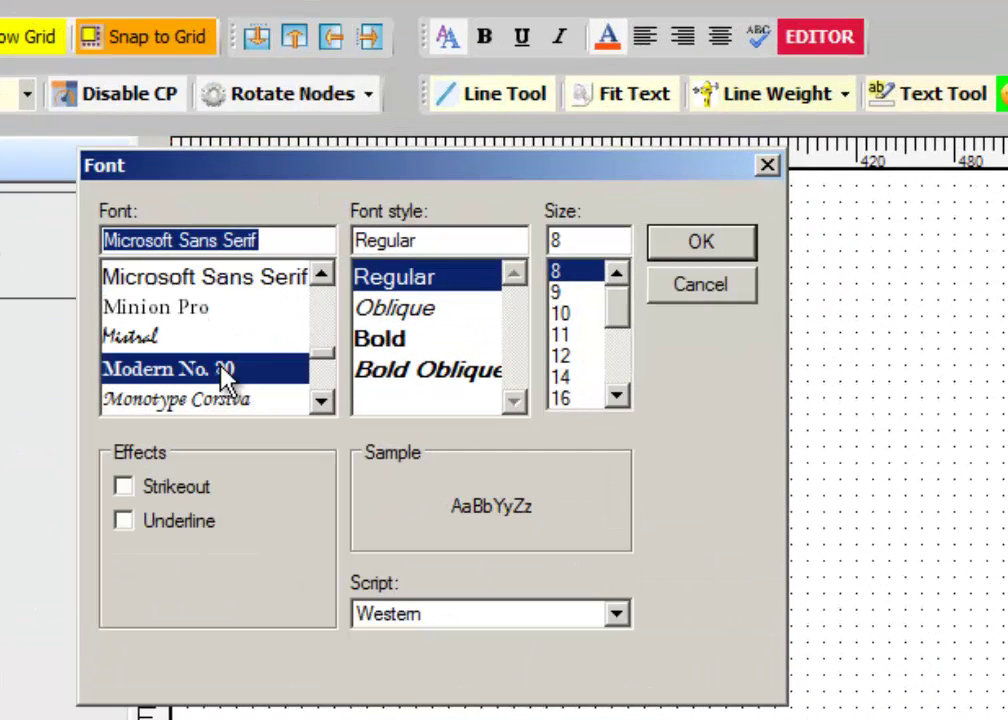
click(16, 574)
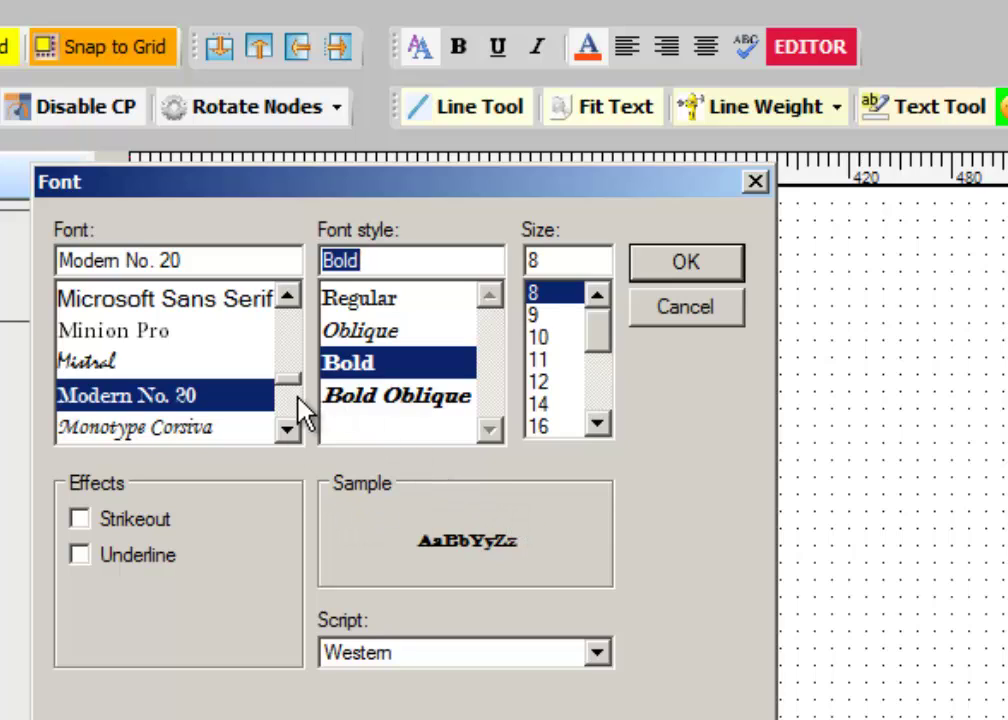
click(686, 261)
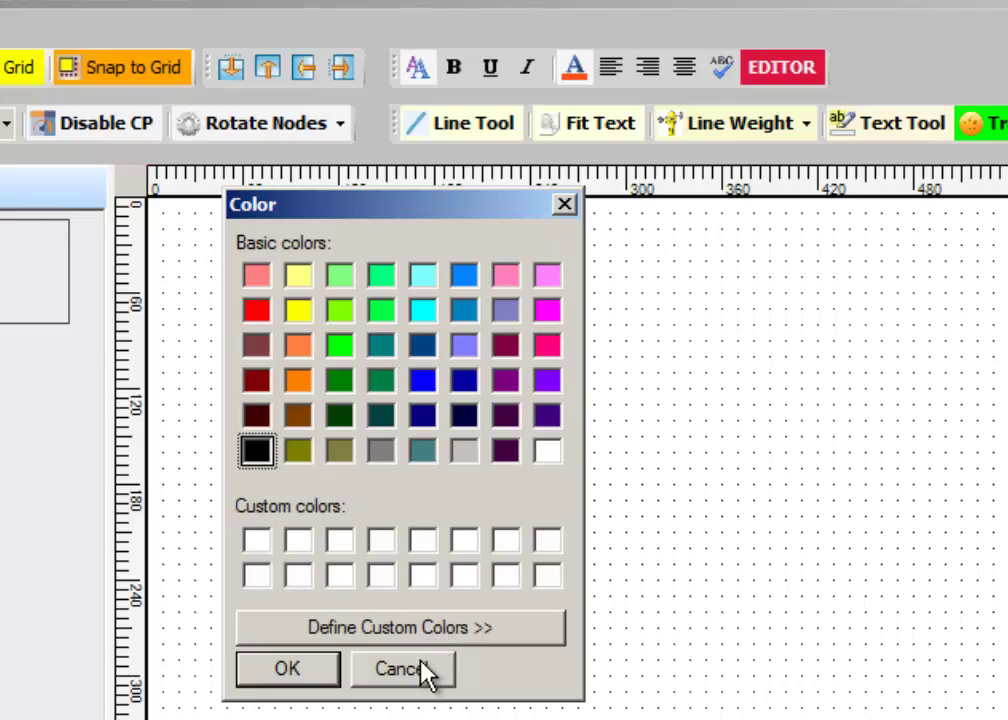
click(400, 669)
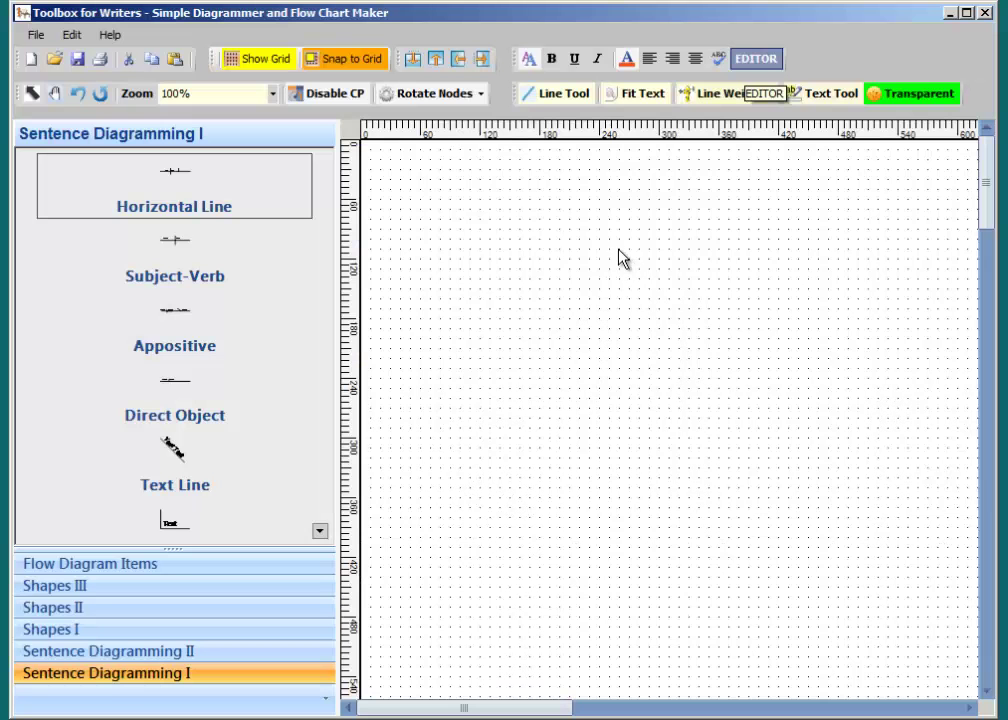
- Open the separate diagram editor and examine its Home, Insert, Page Layout, View and Review commands
click(758, 62)
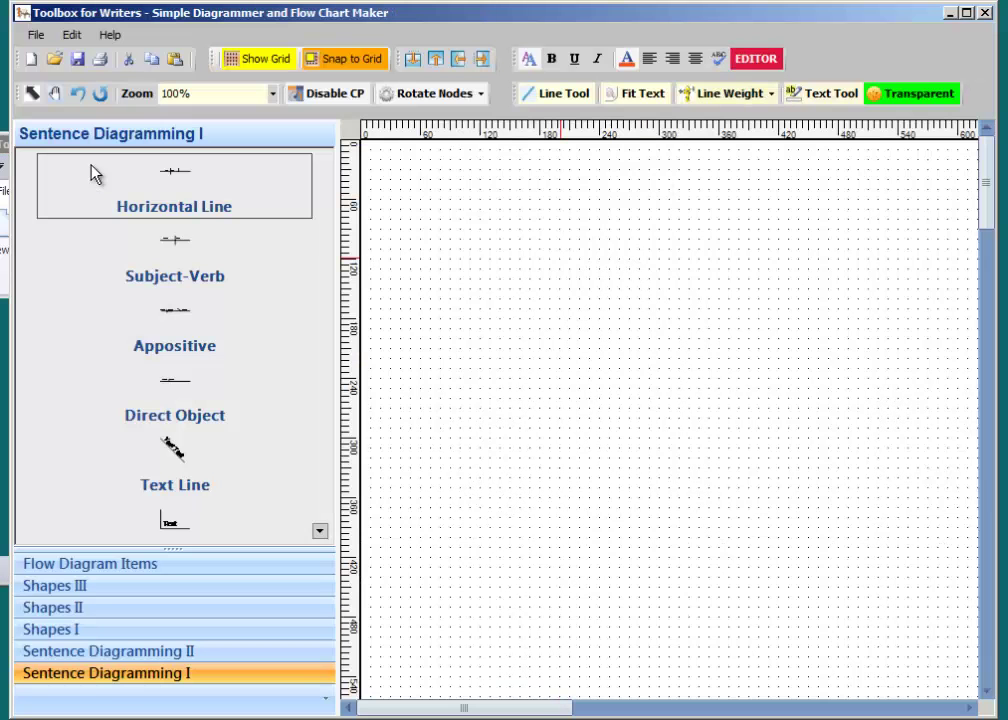
click(2, 146)
drag(198, 147, 319, 120)
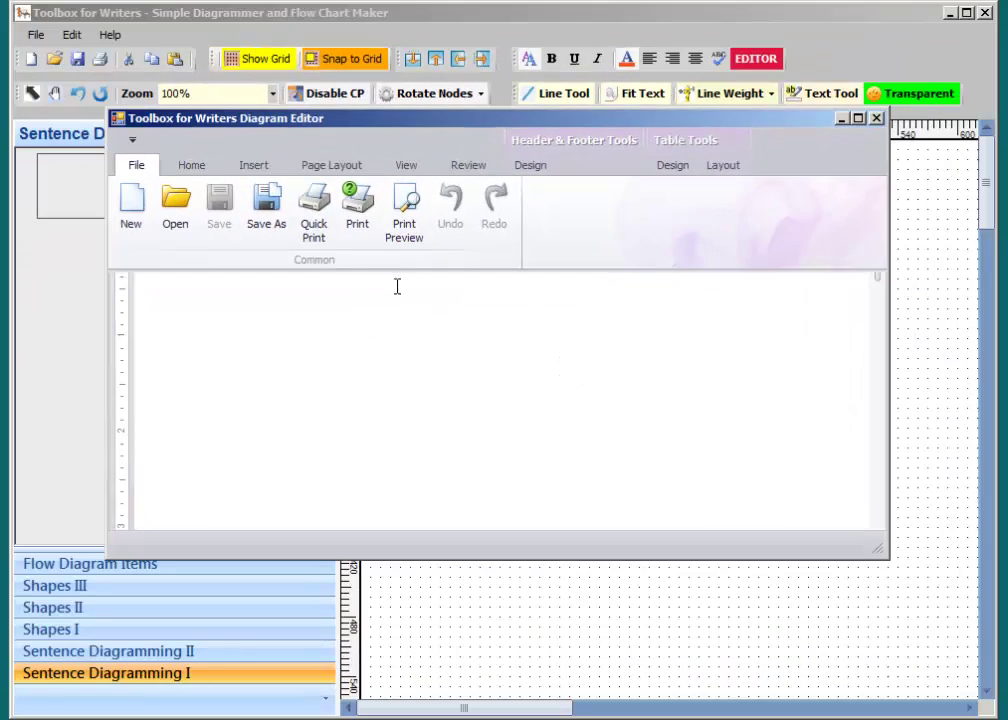
click(196, 167)
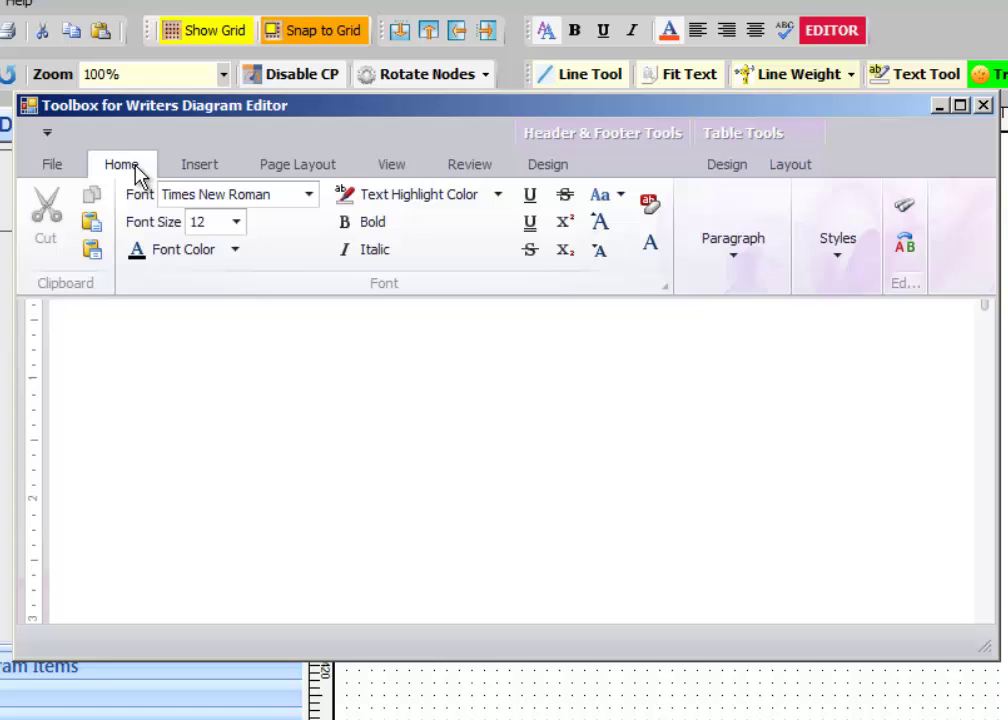
click(201, 167)
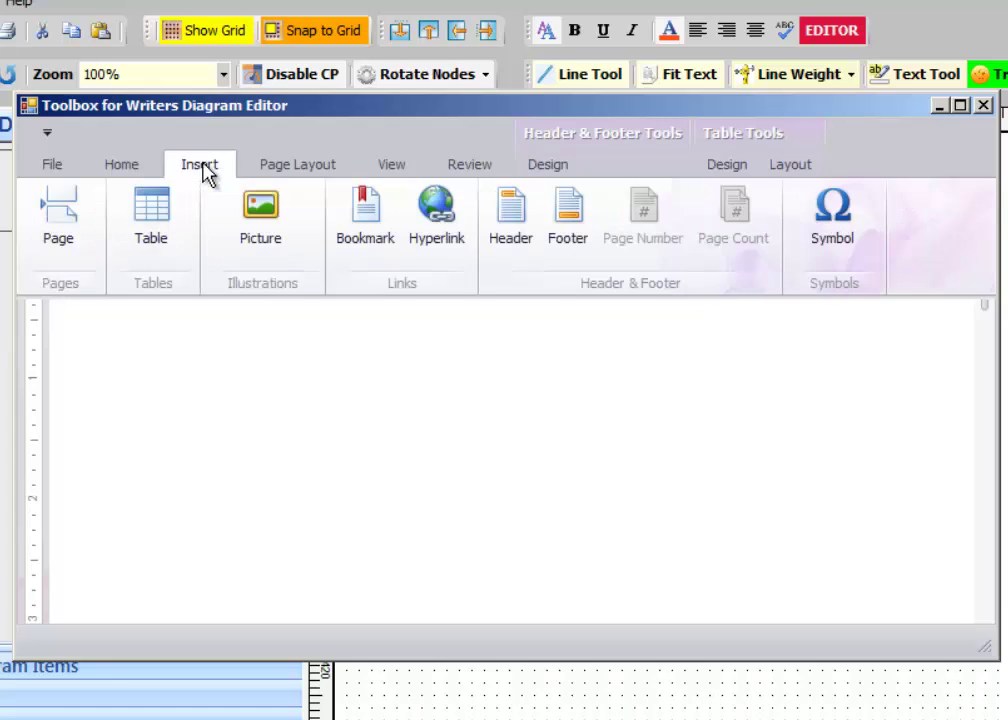
click(290, 166)
scroll(283, 176, down, 1)
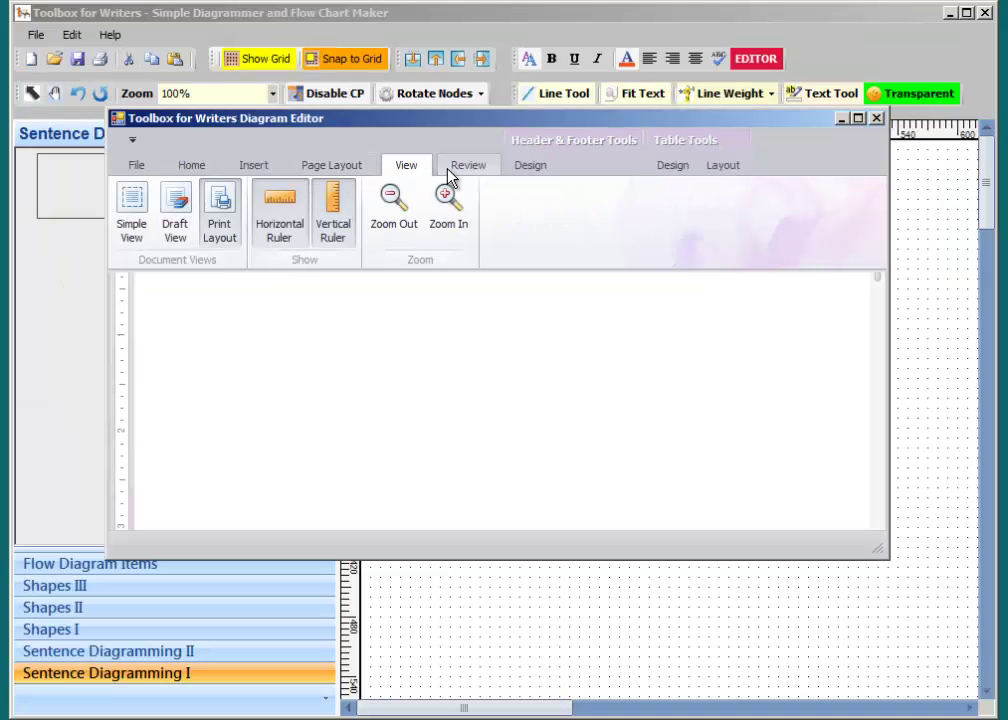
click(455, 168)
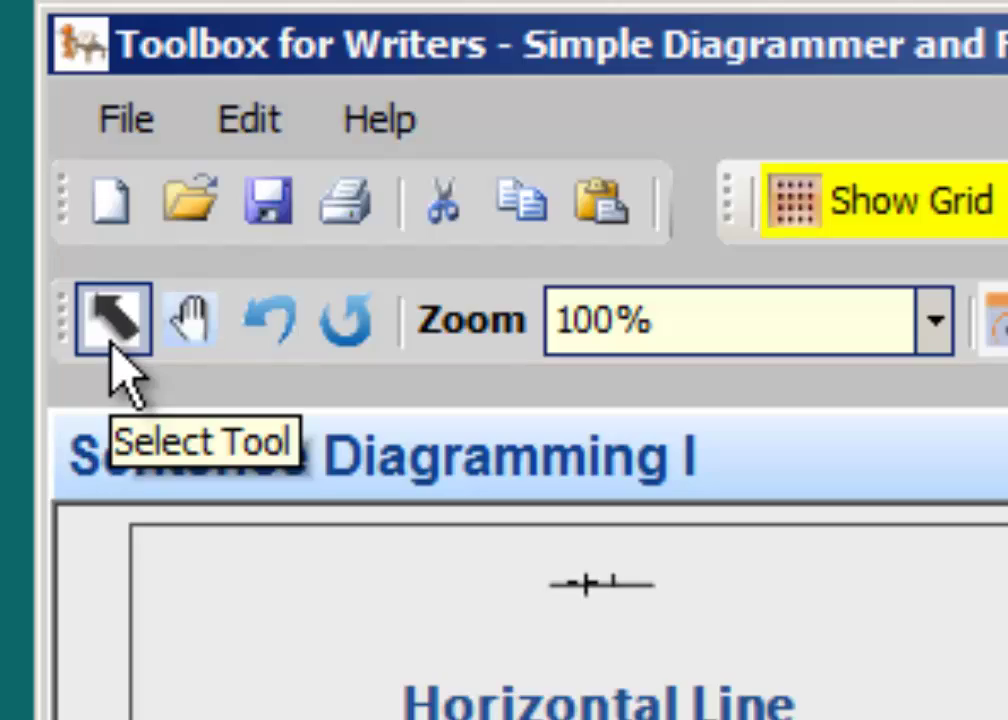
- Pan the blank canvas slightly and look through the available zoom levels
click(192, 325)
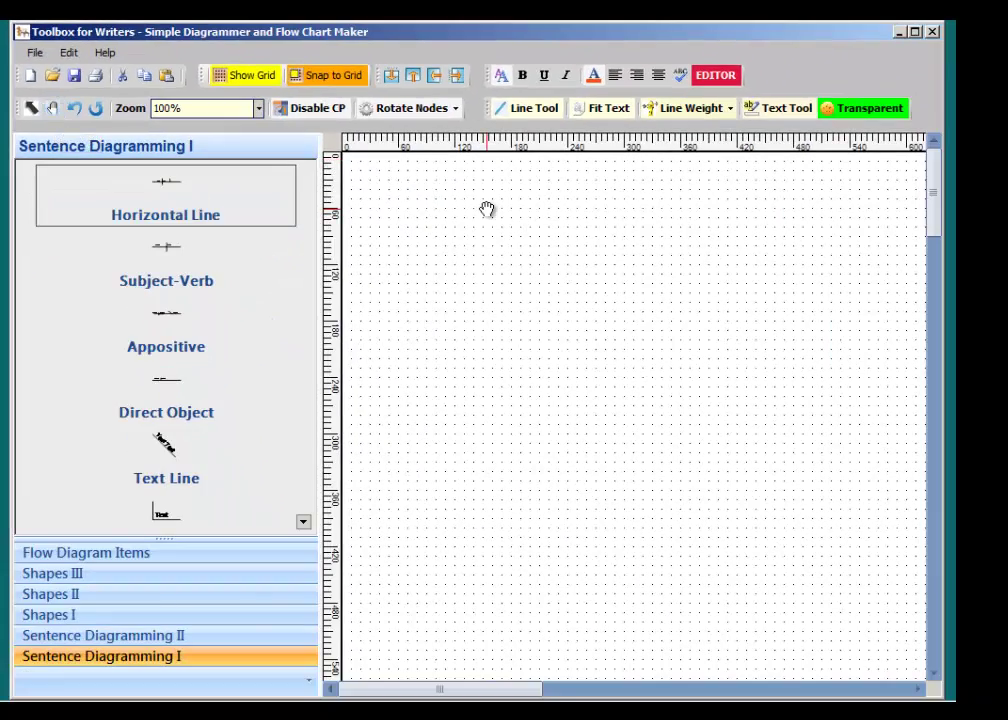
mouse_move(487, 209)
mouse_down()
mouse_move(495, 225)
mouse_move(482, 202)
mouse_up()
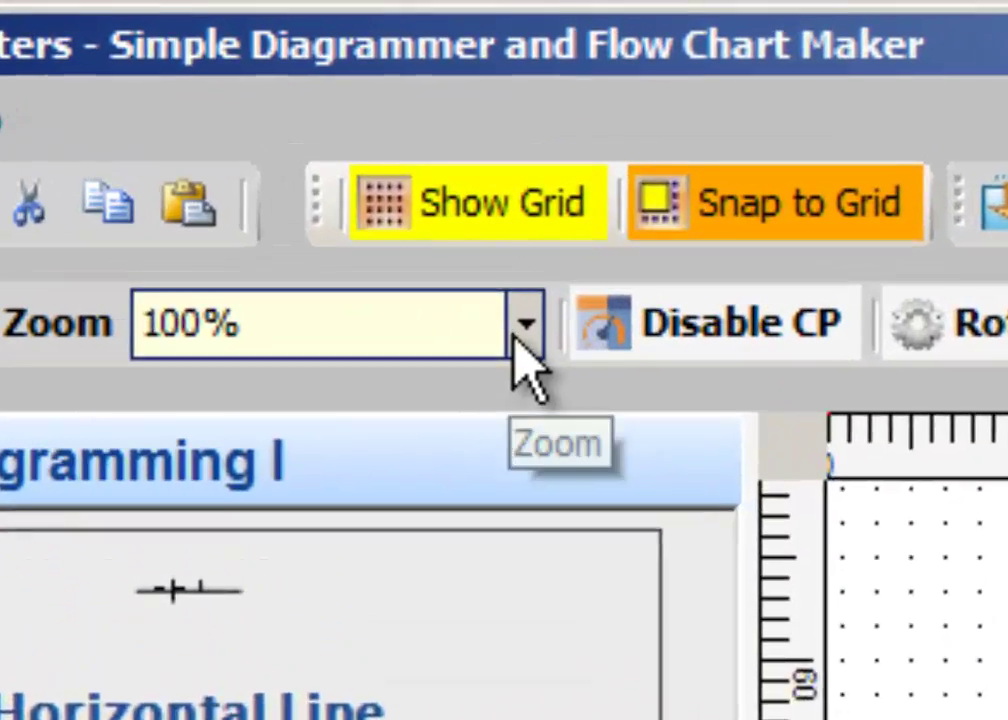
click(754, 259)
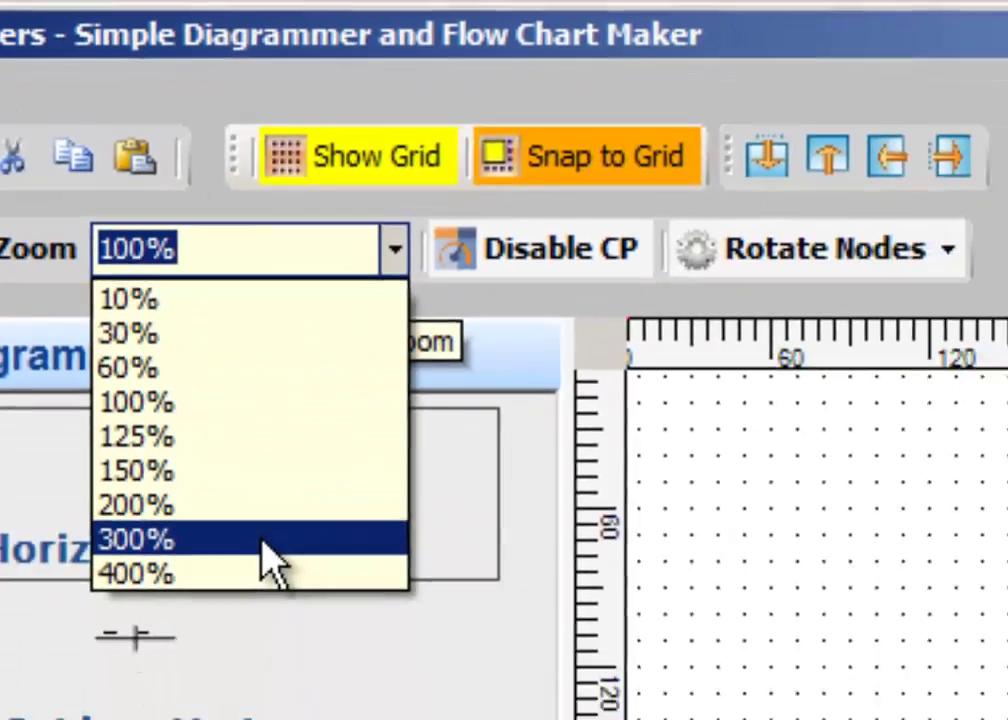
click(376, 719)
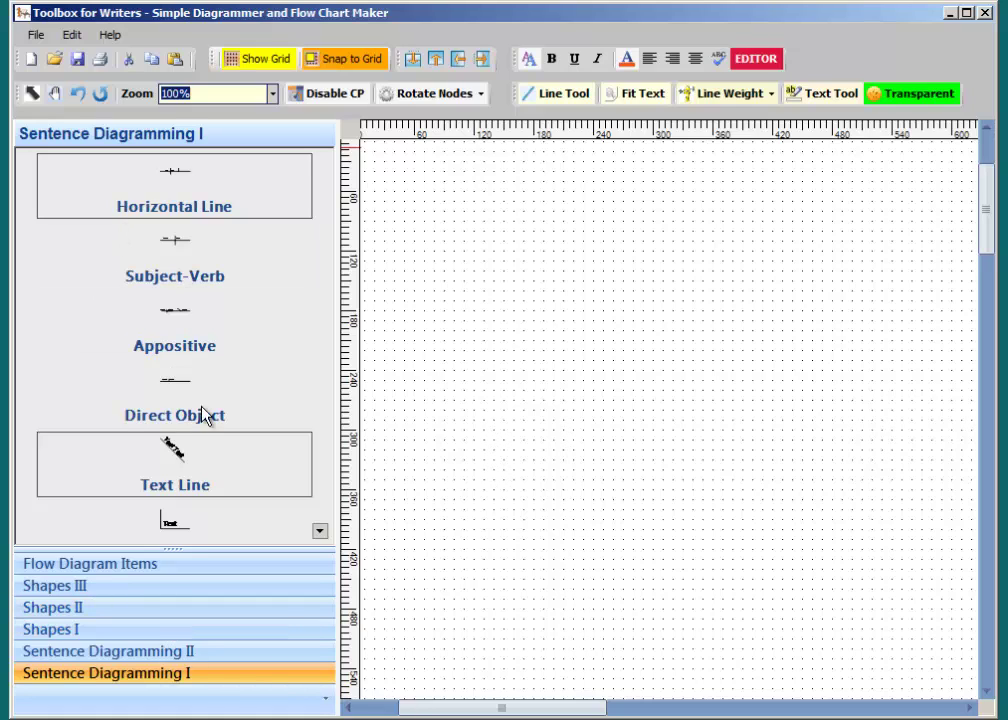
- Try to draw a freehand, roughly vertical stroke on the canvas with the Pencil shape
click(32, 93)
right_click(432, 170)
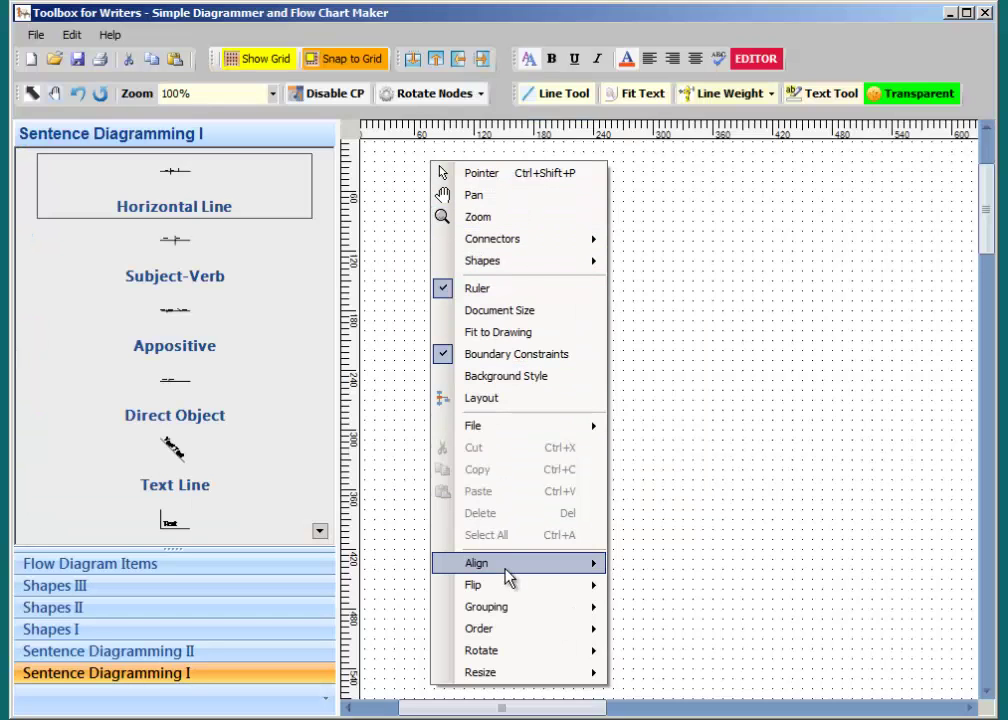
mouse_move(515, 262)
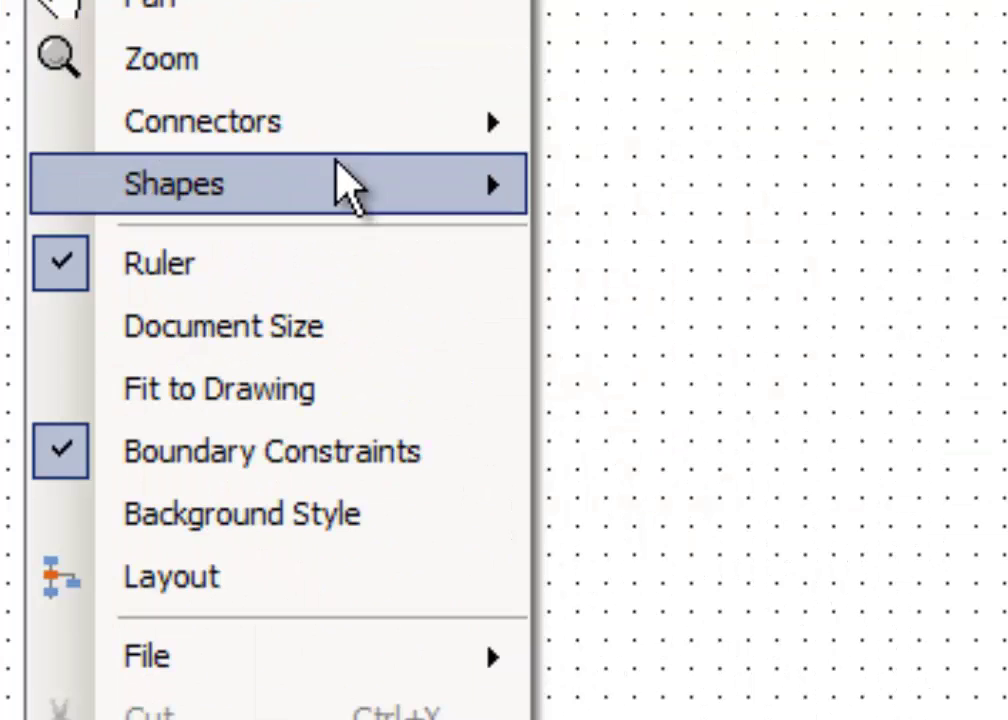
mouse_move(350, 185)
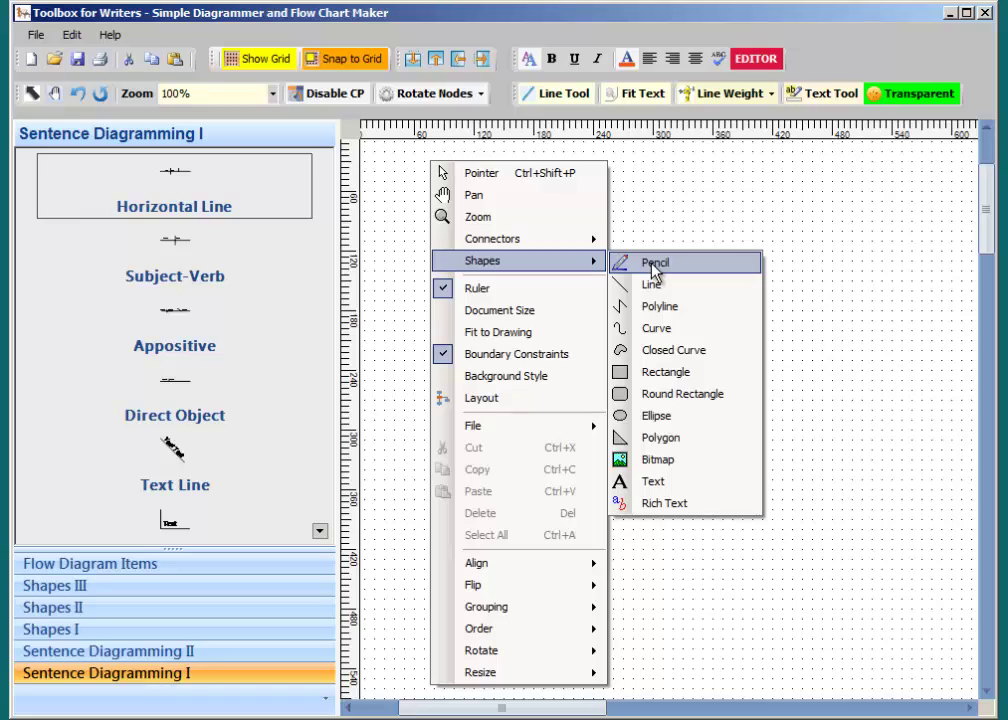
click(653, 265)
mouse_move(670, 209)
mouse_down()
mouse_move(627, 270)
mouse_move(653, 316)
mouse_up()
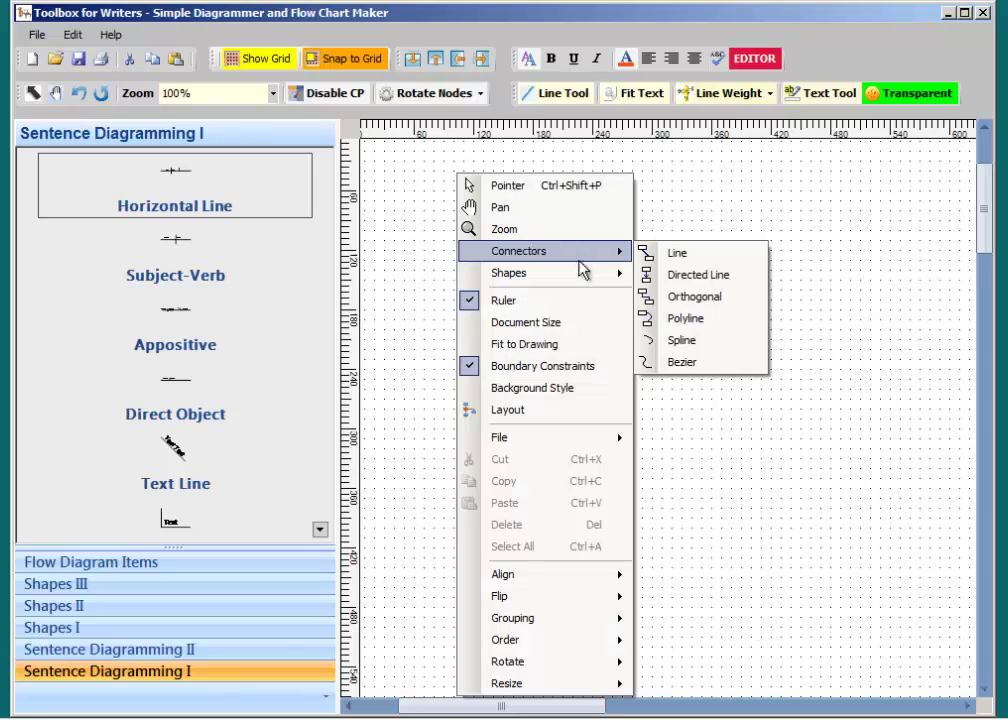
- Add a rich text box about 290 by 180 ruler units on the canvas, reading "the rain in spain falls mainly on the plain."
mouse_move(582, 268)
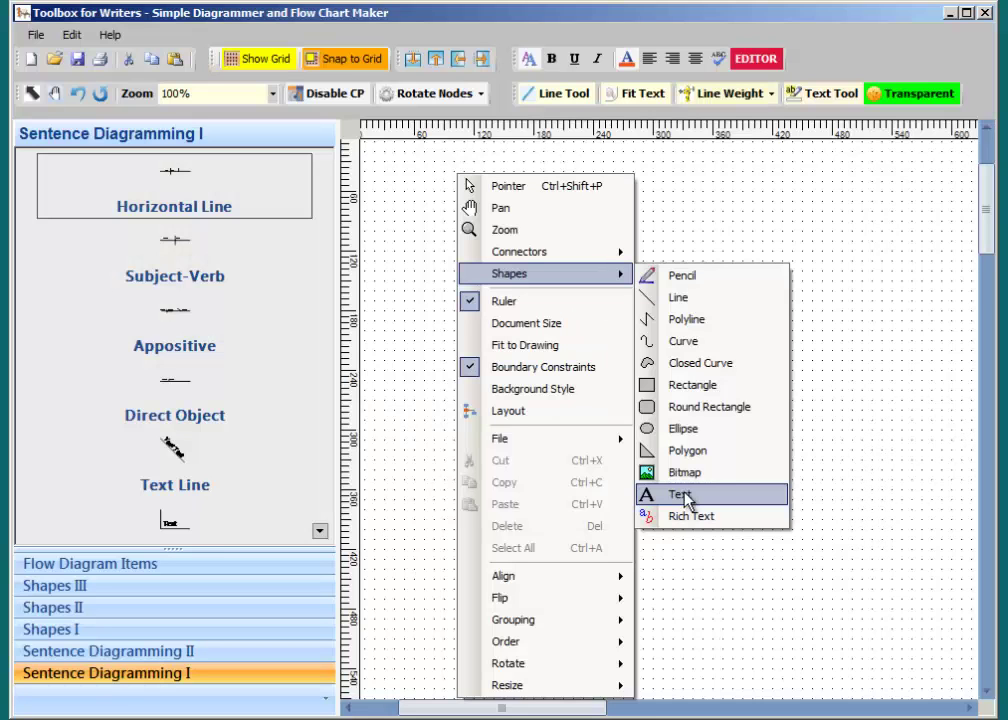
click(699, 517)
drag(532, 220, 823, 400)
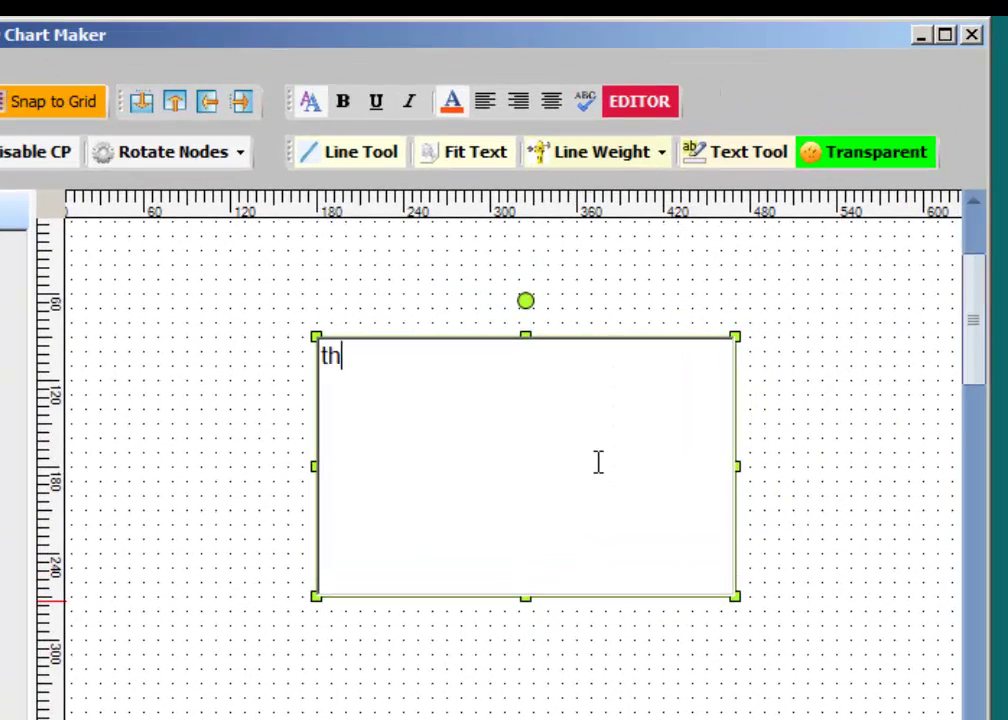
text(e rain )
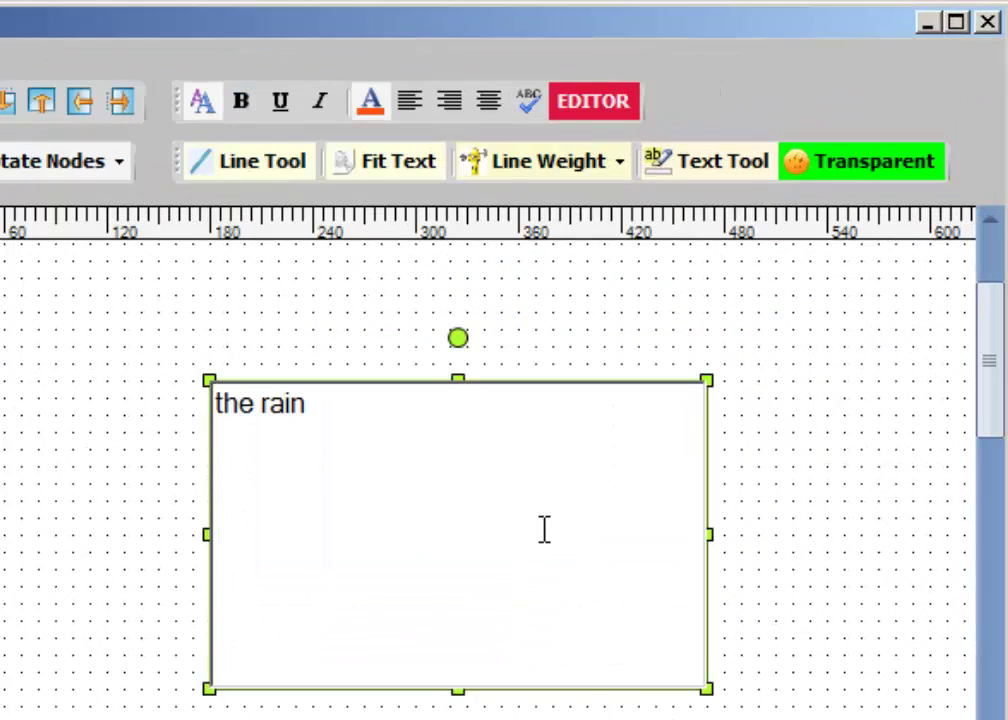
text(in spain falls mainly on the plain.)
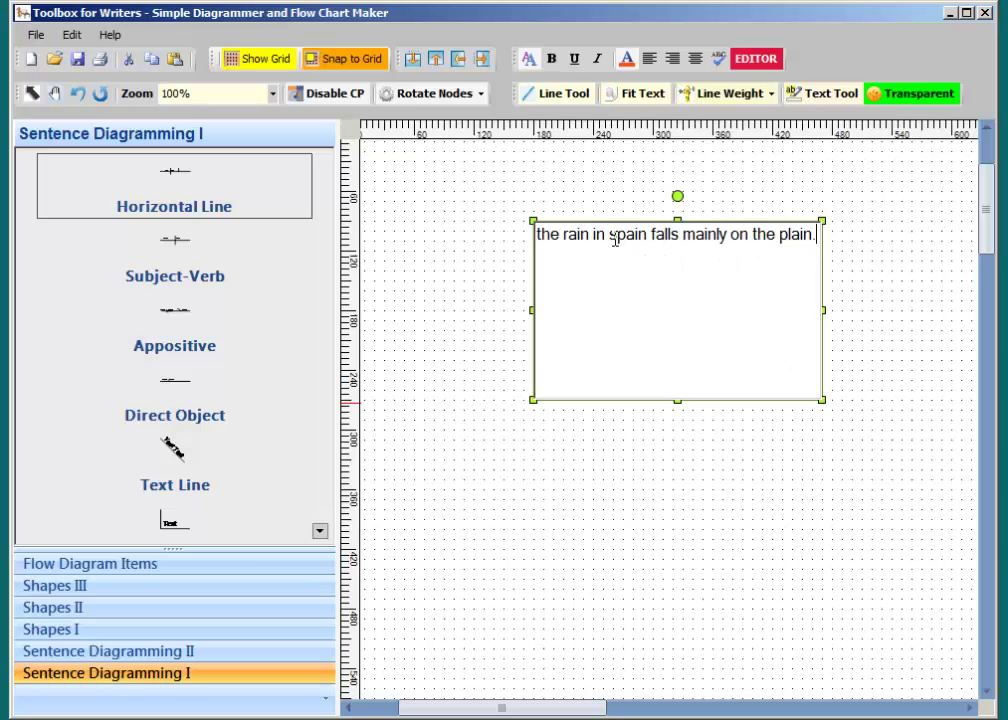
- Format the word "spain" in the rich text box as red and bold
double_click(230, 183)
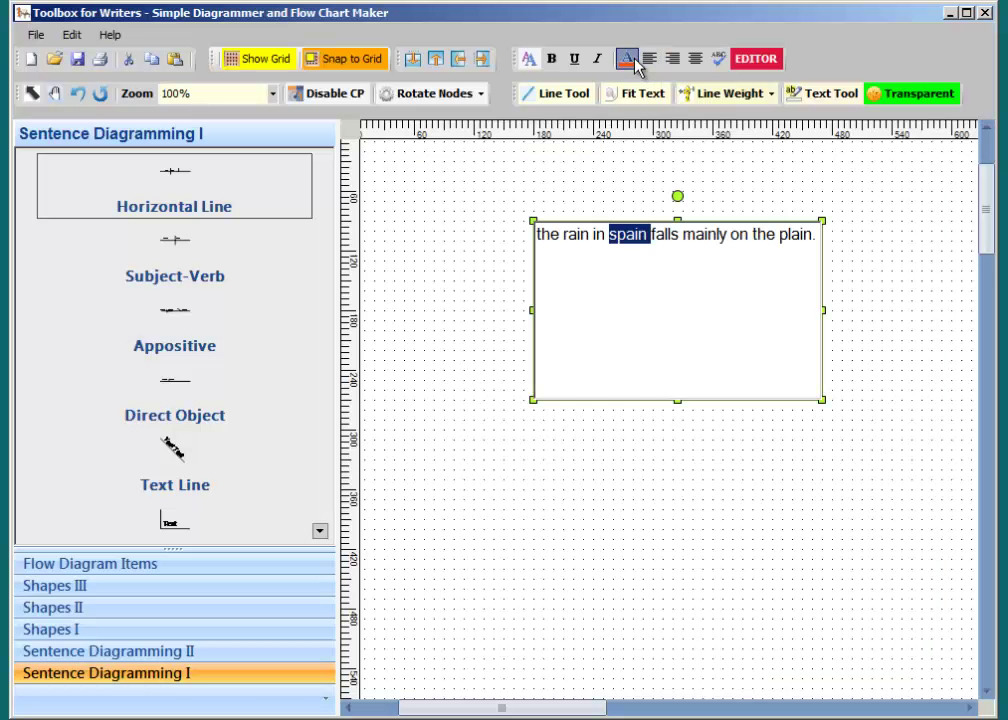
click(628, 62)
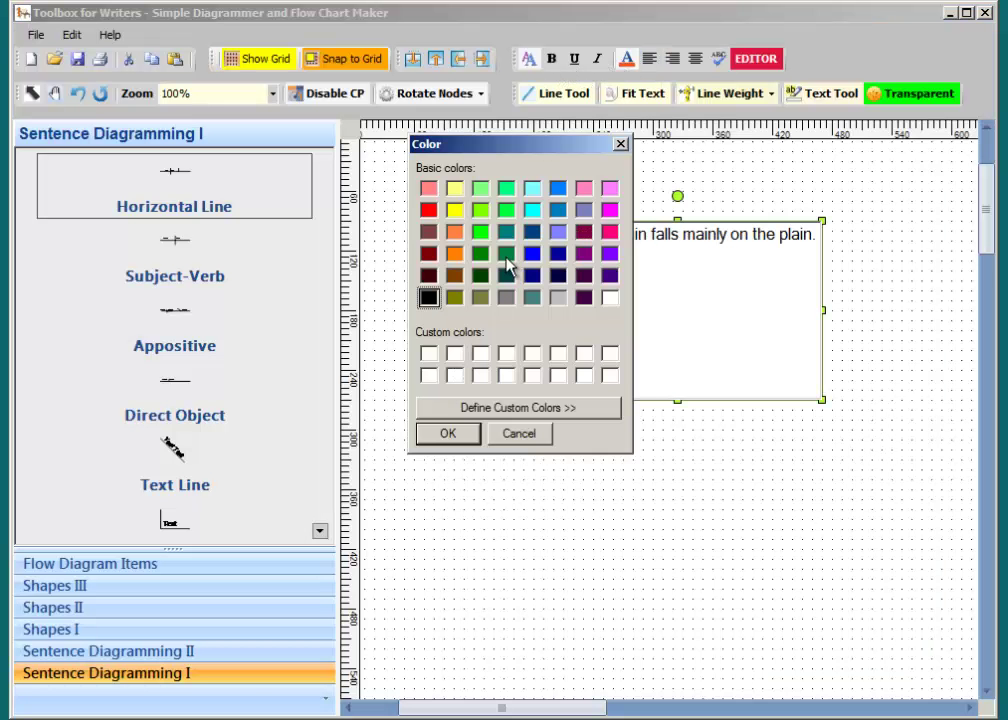
click(428, 209)
click(447, 433)
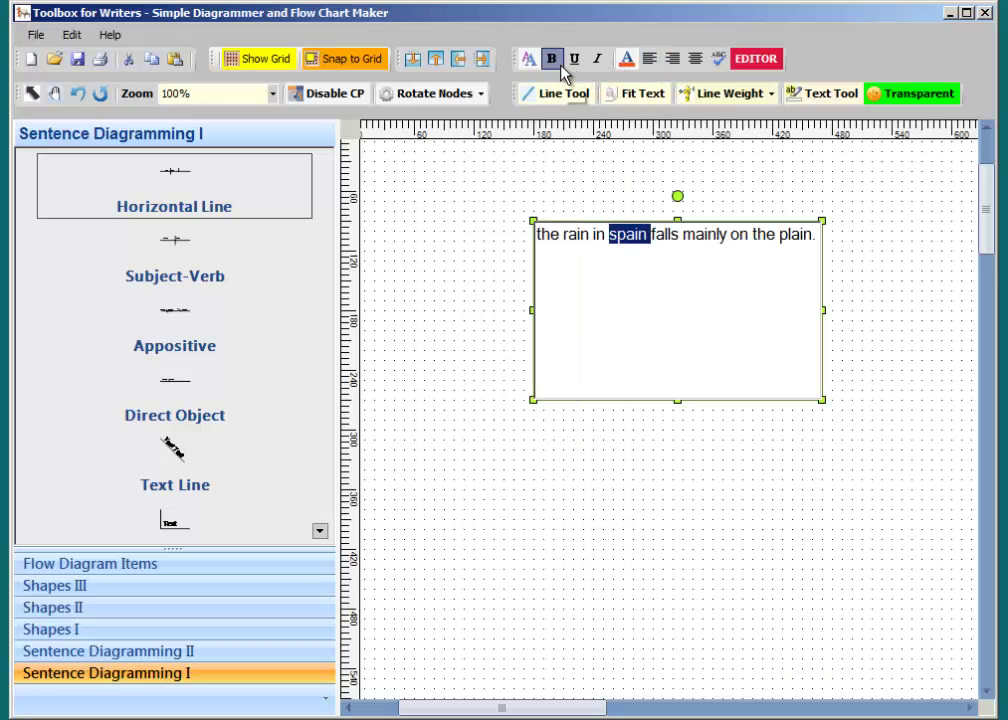
click(551, 58)
click(765, 262)
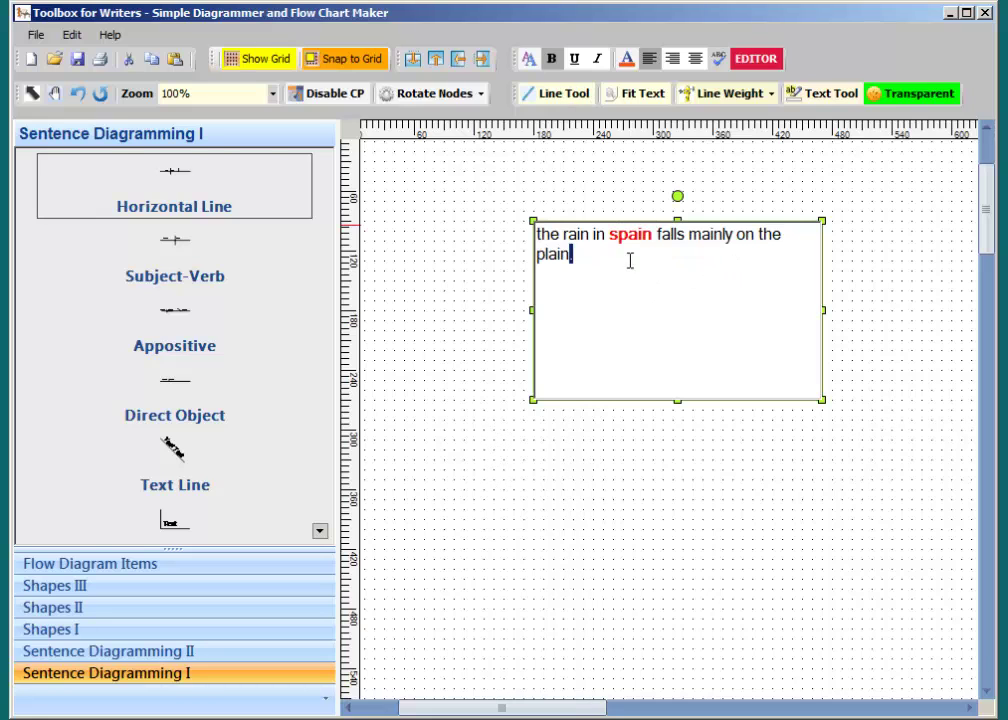
- Enlarge the font of "plain." and italicise "falls mainly on the" in the rich text box
drag(630, 262, 541, 254)
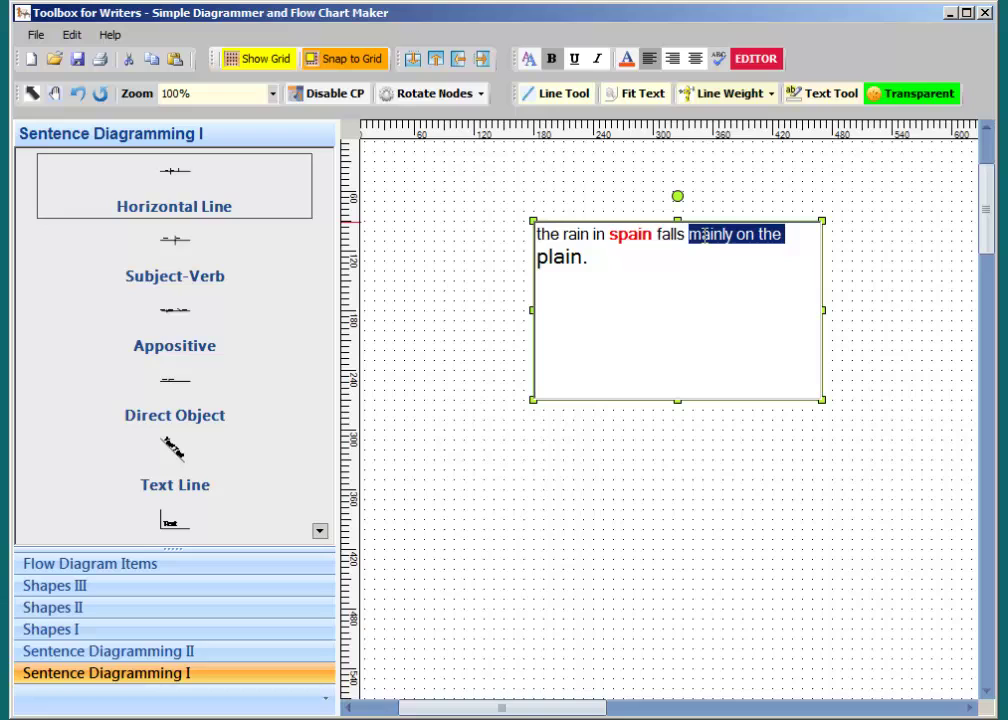
drag(690, 234, 678, 235)
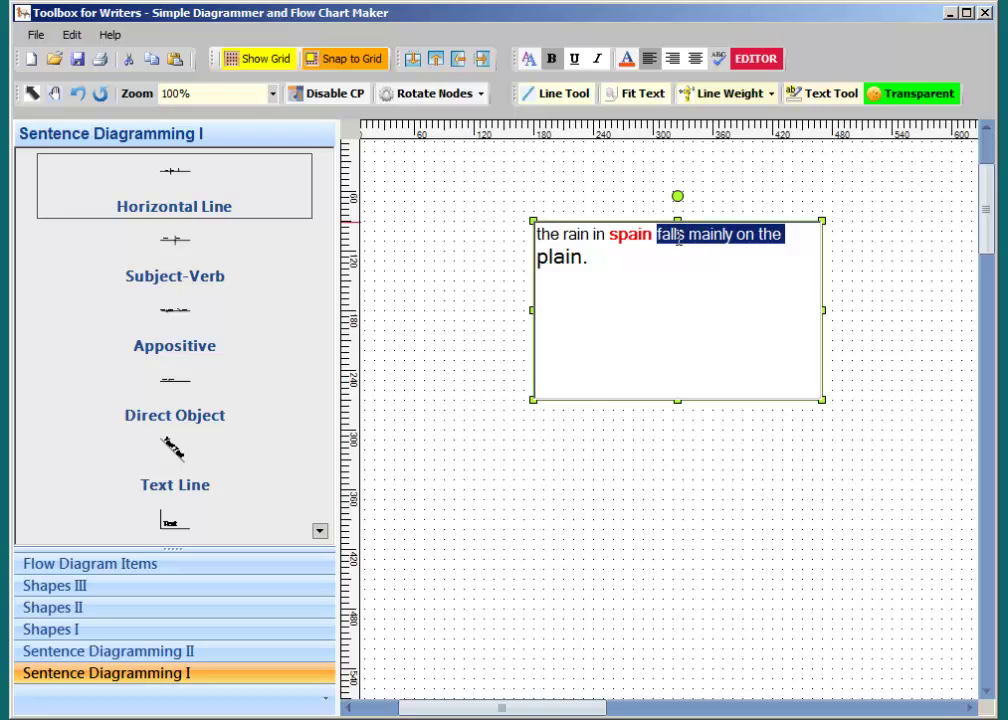
click(598, 60)
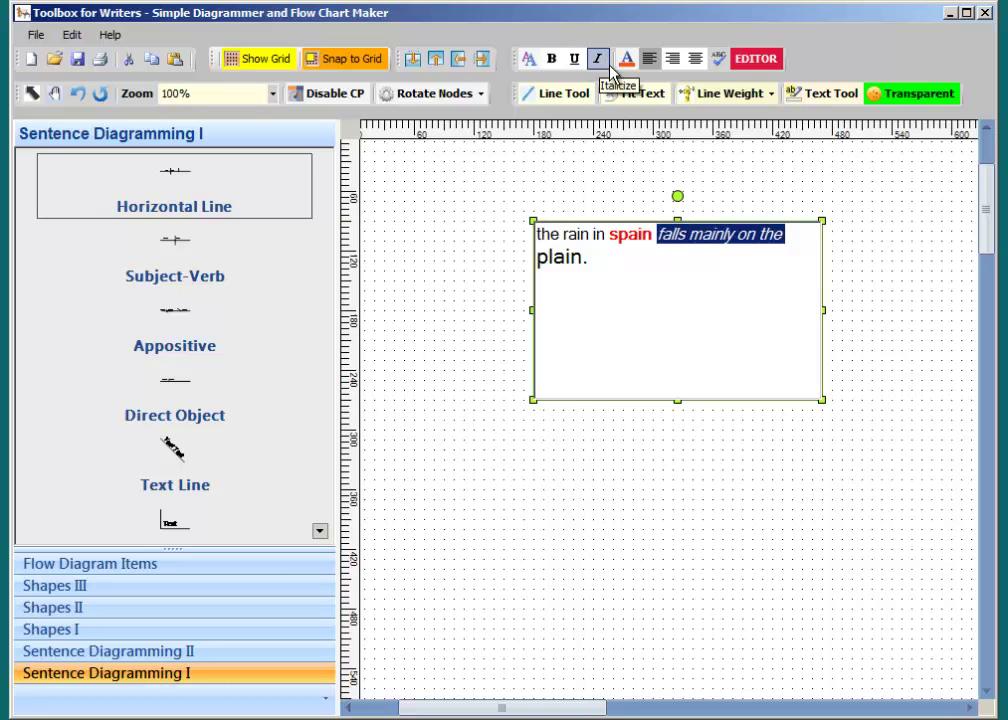
- Set "falls mainly on the" to a smaller, non-italic font and shorten the rich text box to about 50 ruler units tall
click(528, 58)
click(684, 182)
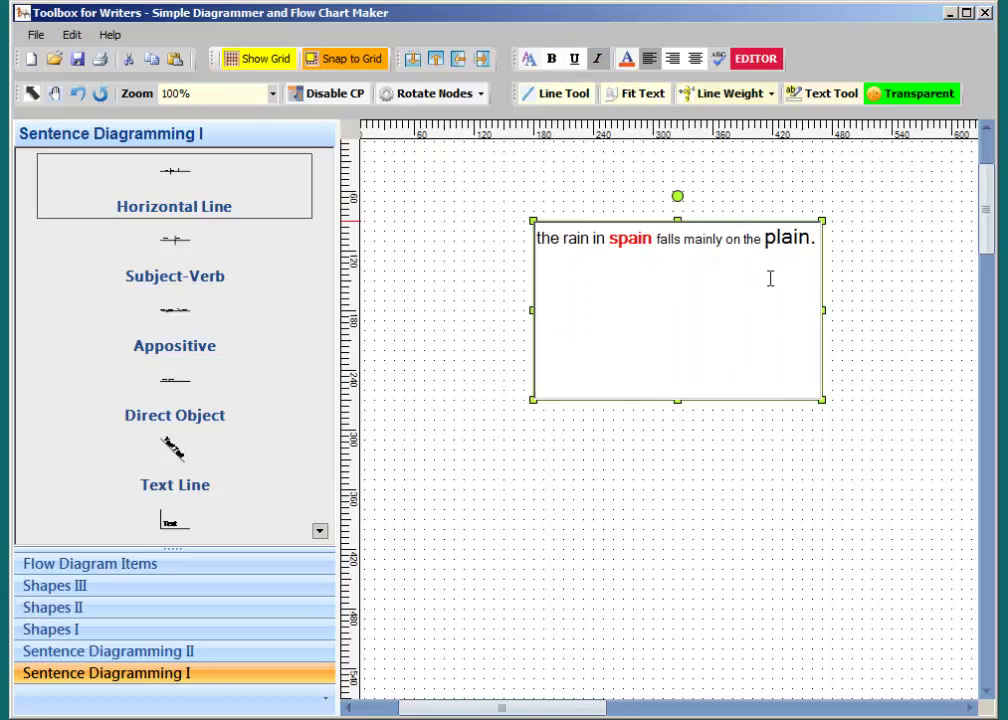
drag(677, 400, 674, 270)
- Add a line break after "plain." in the rich text box and stretch the box downward
double_click(637, 259)
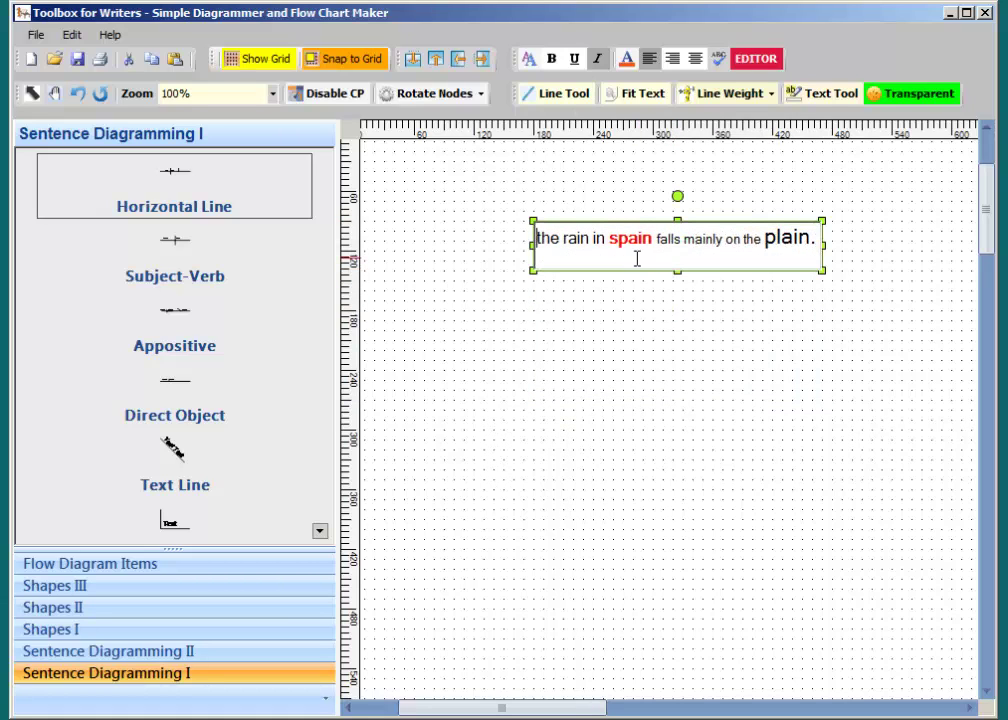
key(ctrl+a)
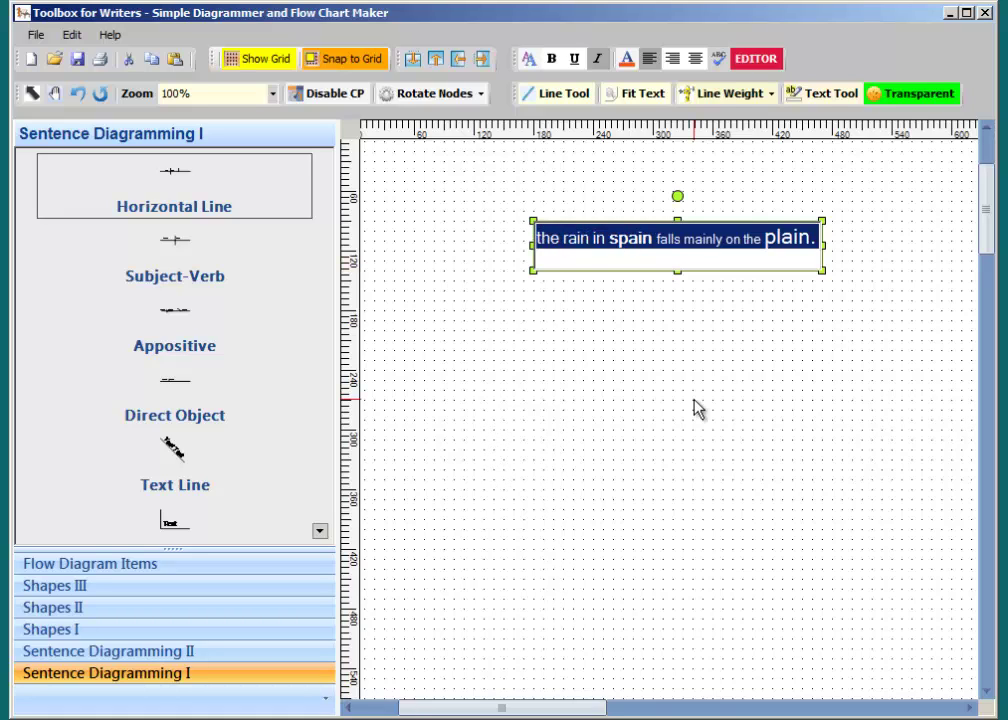
click(741, 250)
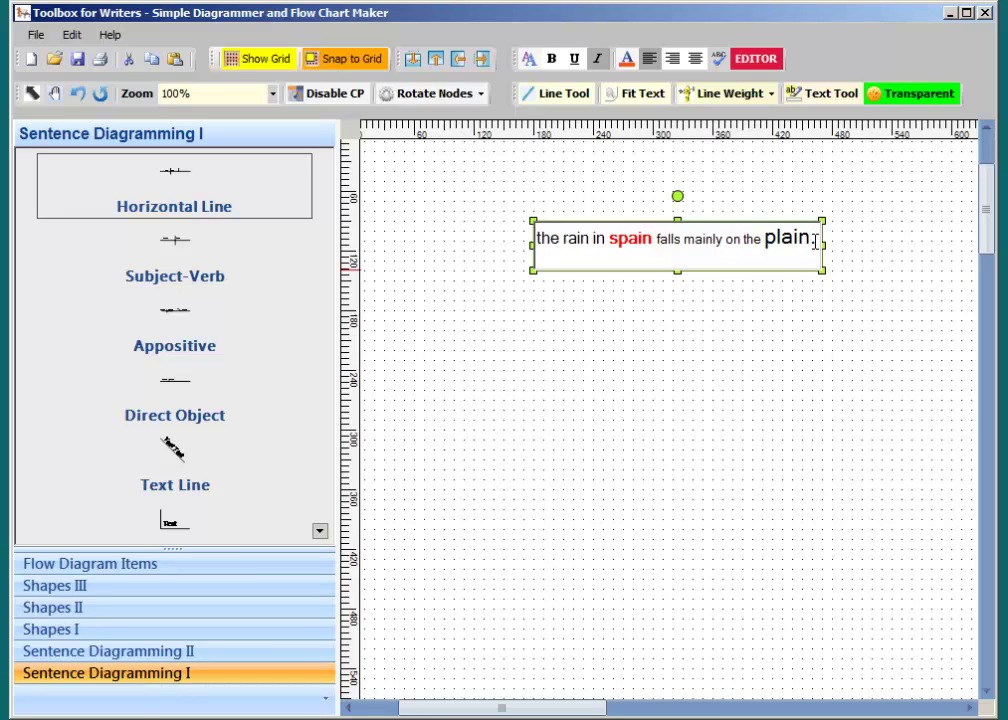
key(Return)
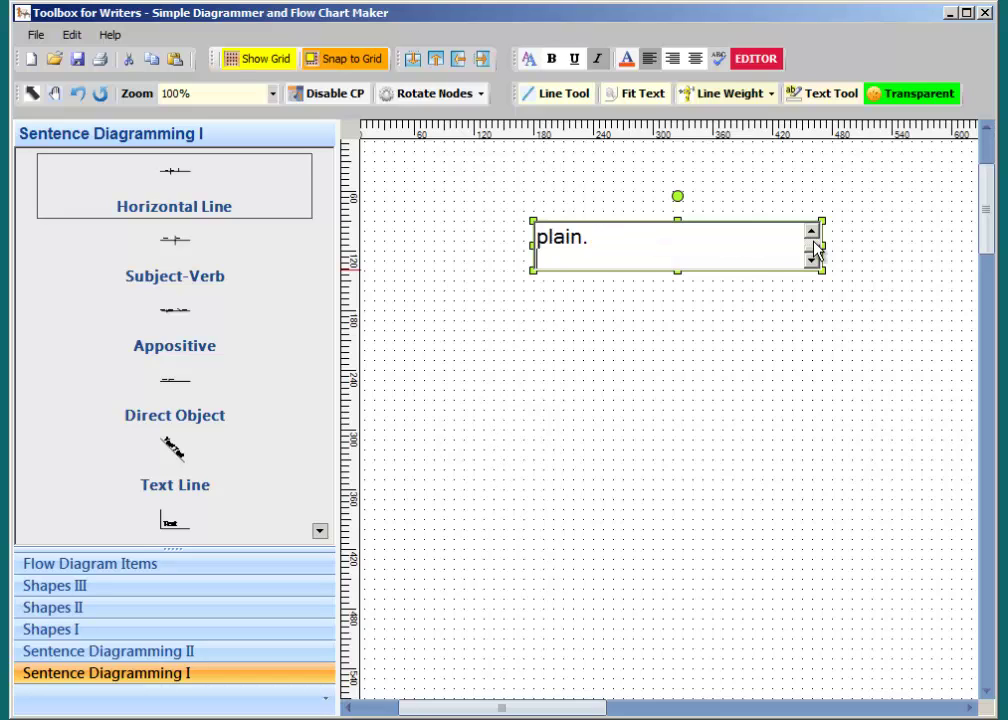
click(728, 291)
double_click(722, 263)
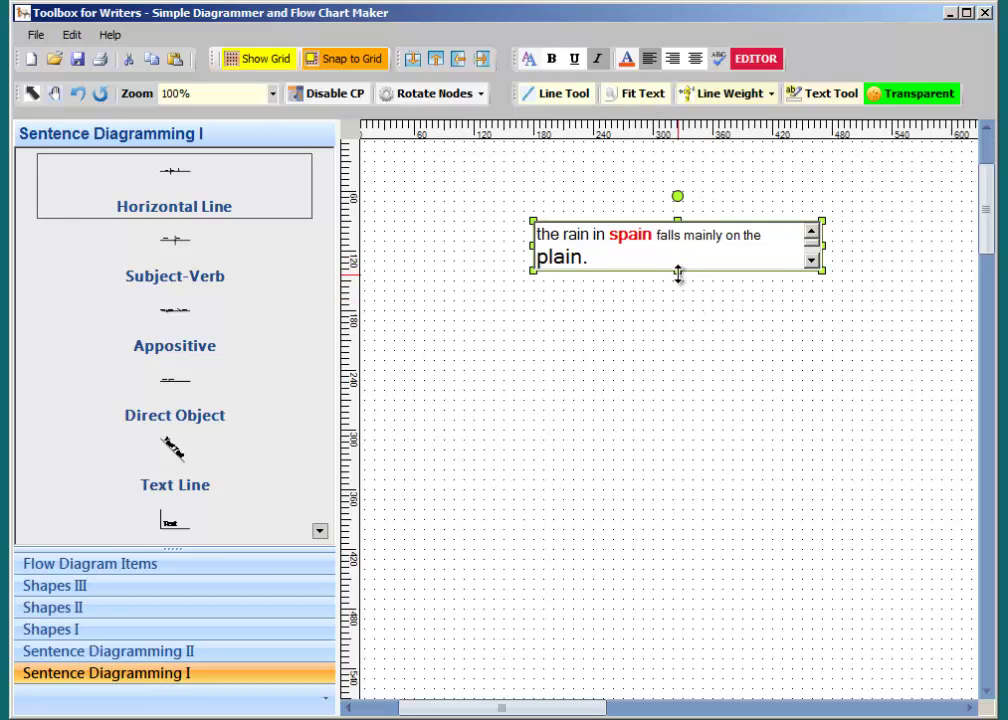
drag(678, 272, 661, 410)
- Insert the notary picture as a bitmap shape about 150 by 170 ruler units and widen it to about 250 units
right_click(640, 400)
mouse_move(765, 307)
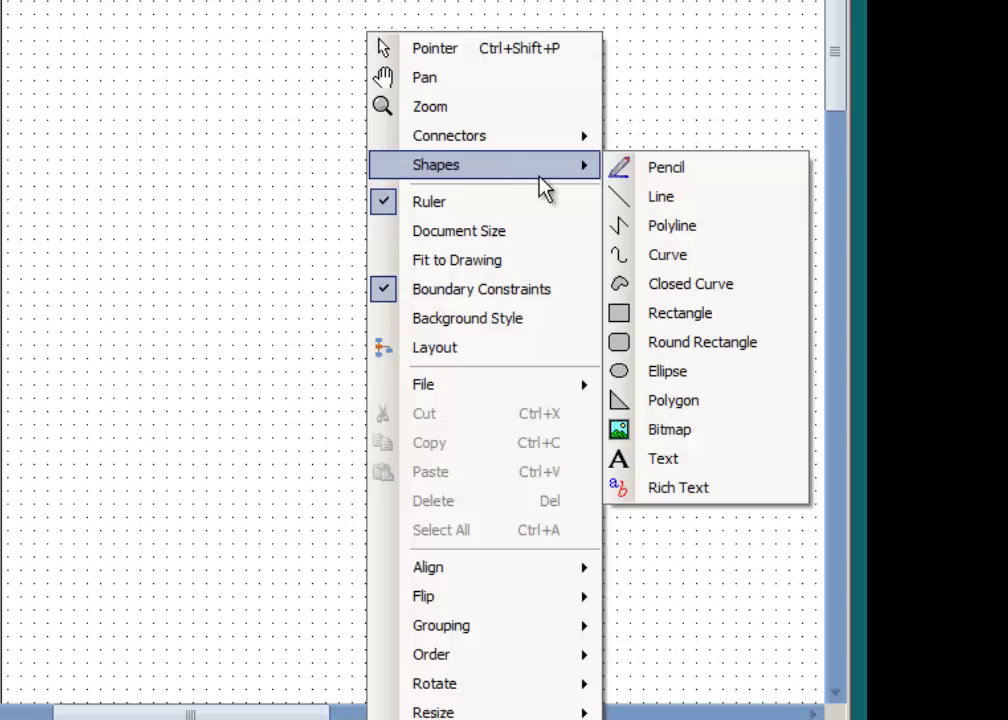
click(688, 430)
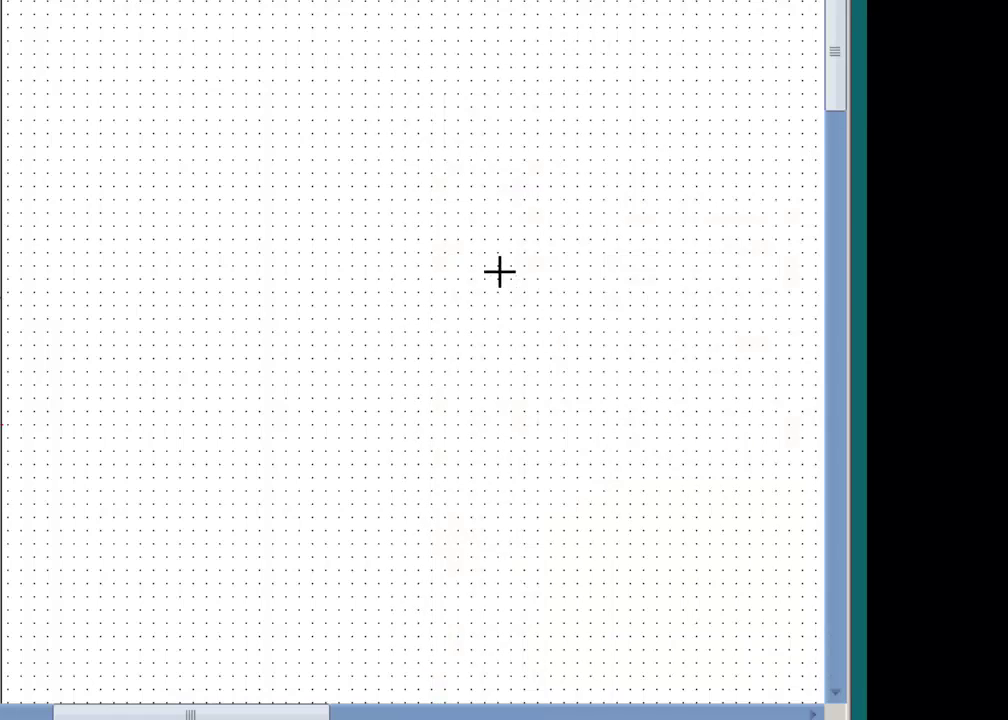
drag(500, 271, 644, 362)
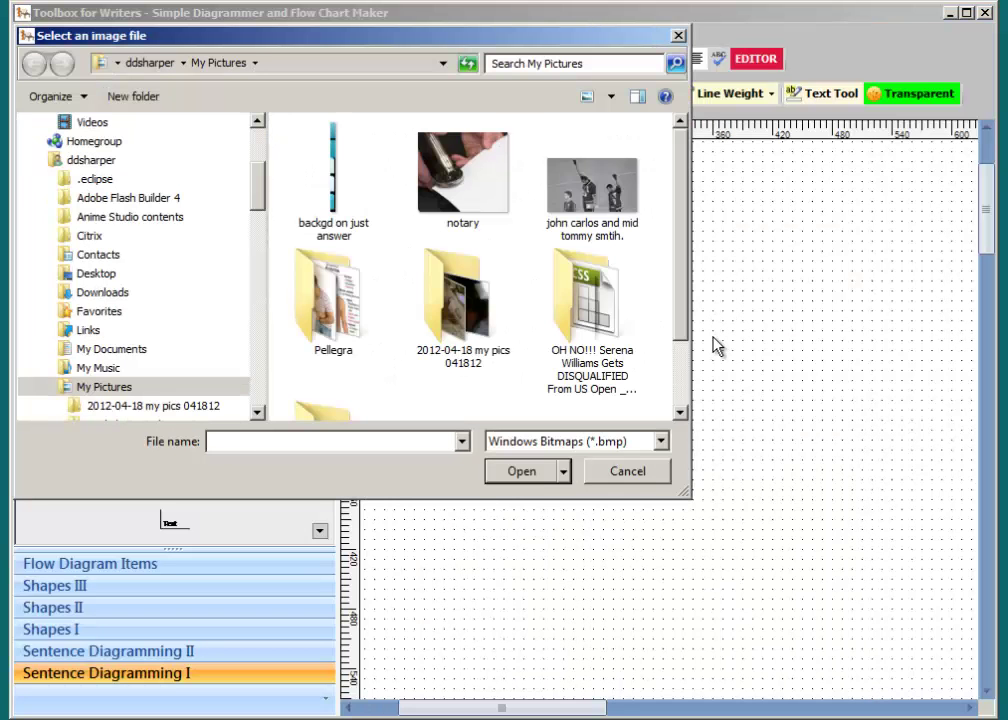
click(463, 172)
click(530, 476)
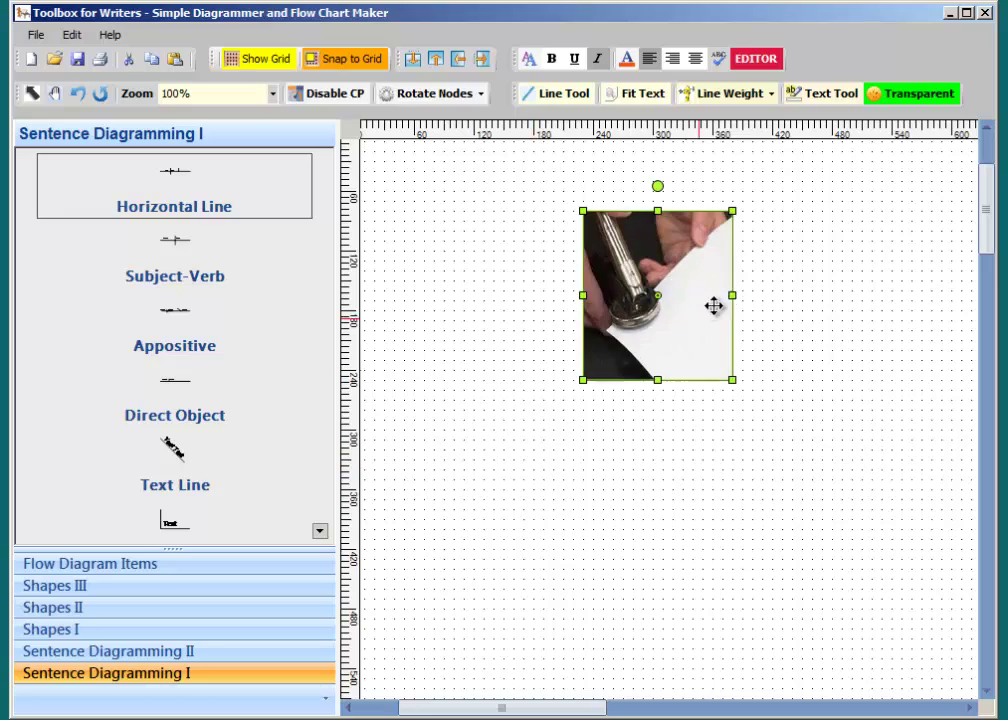
drag(730, 296, 835, 290)
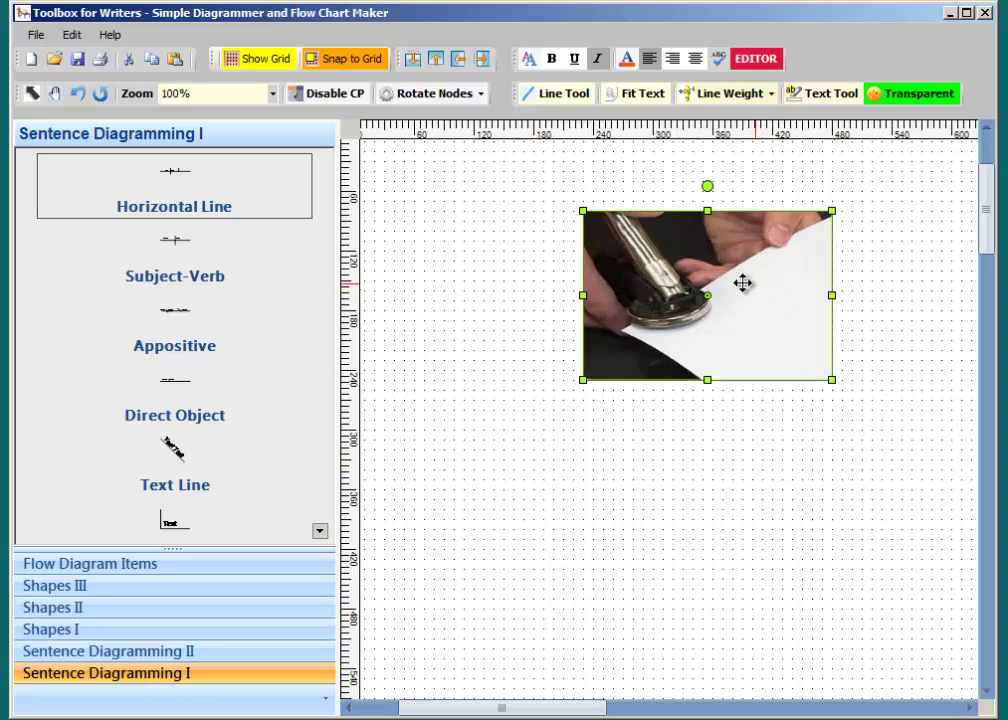
- Start another bitmap shape below the picture and check which image file types can be inserted
right_click(516, 300)
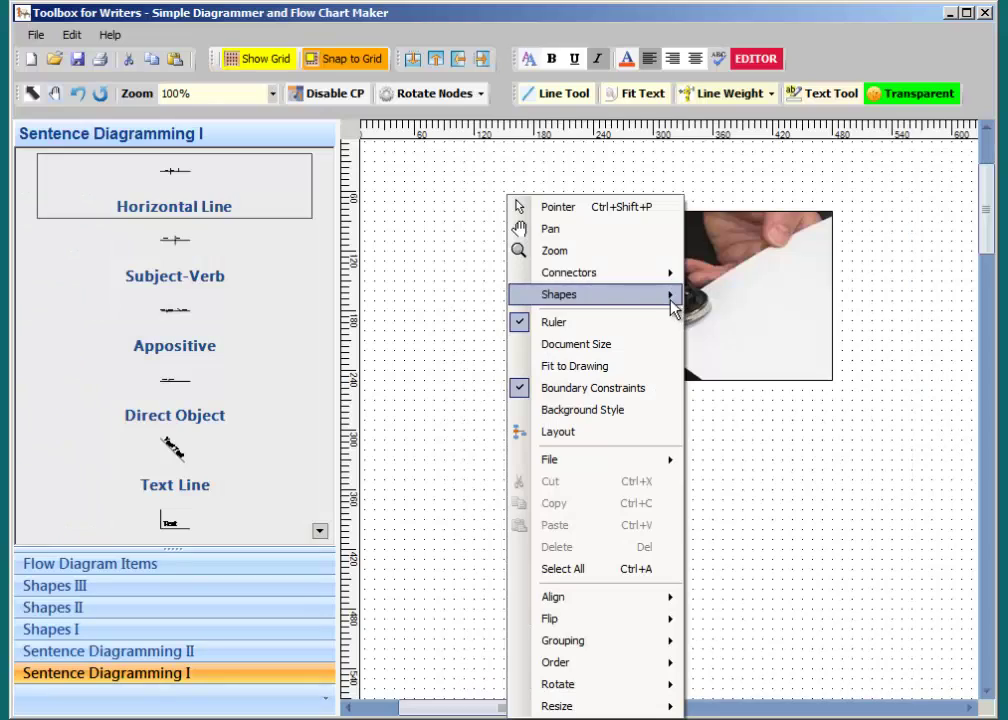
mouse_move(468, 184)
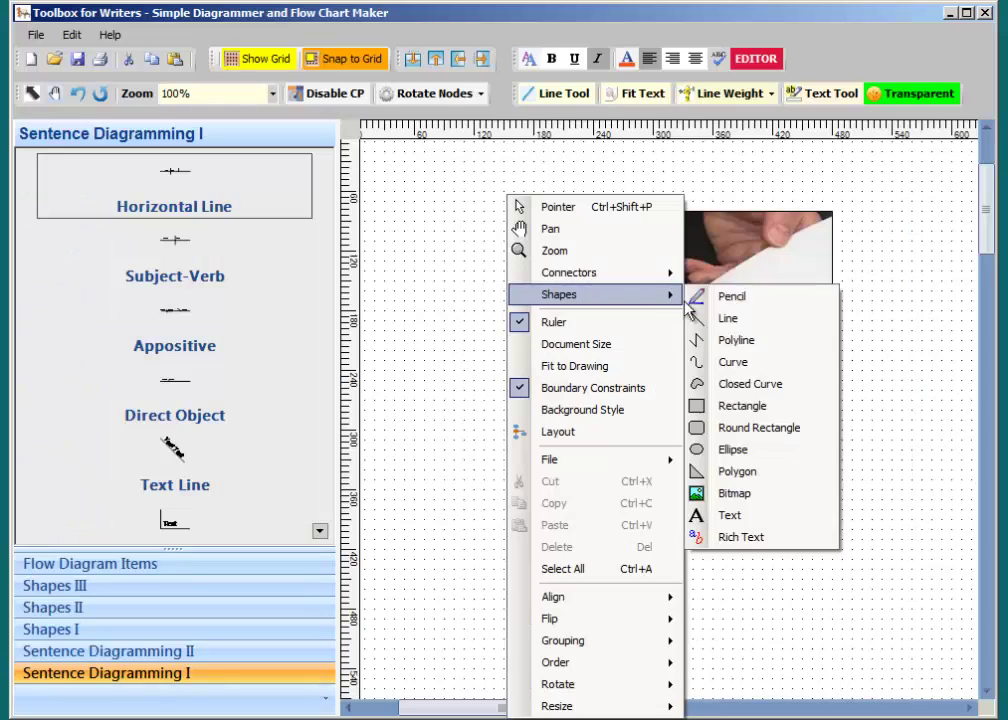
click(750, 493)
drag(484, 349, 596, 461)
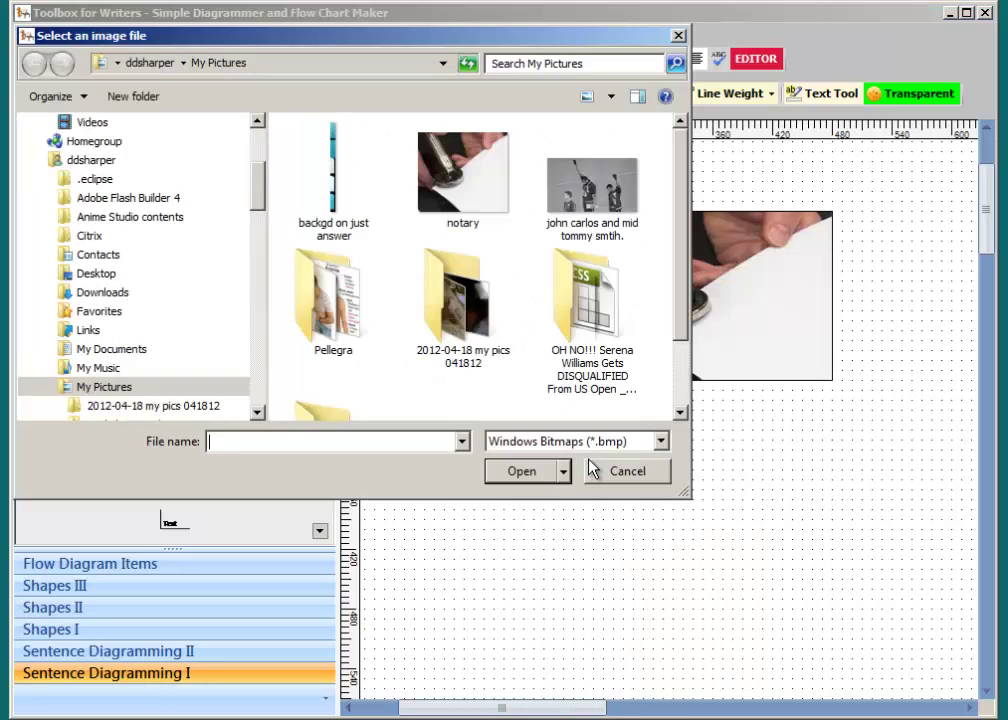
click(659, 441)
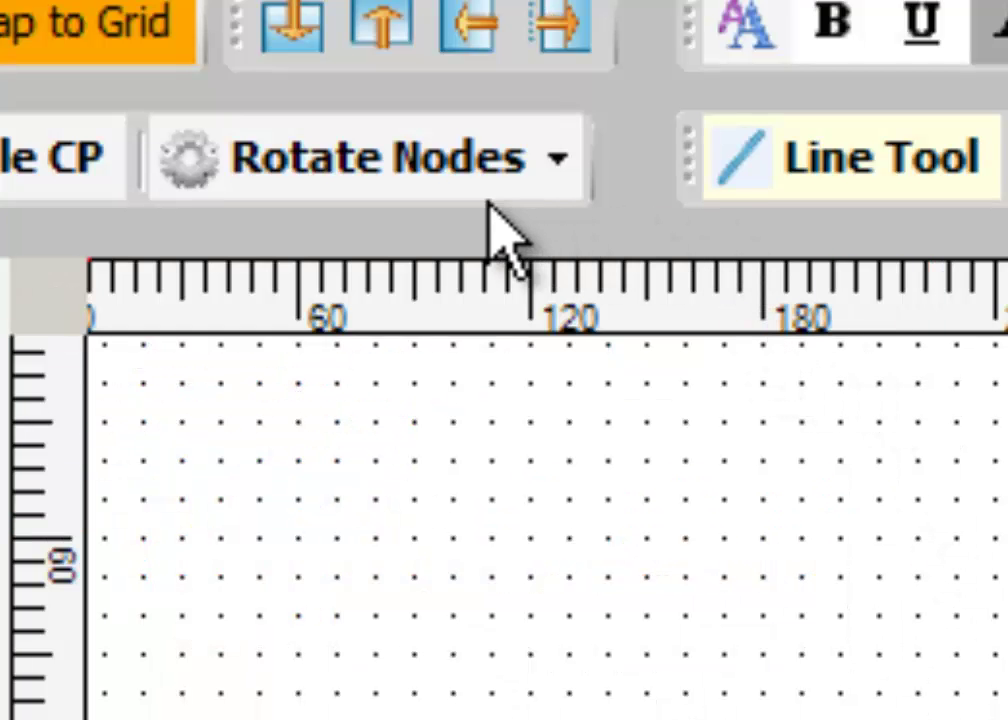
- Draw a horizontal line about 240 ruler units long and rotate it by -30 and 30 degrees with Rotate Nodes
click(567, 165)
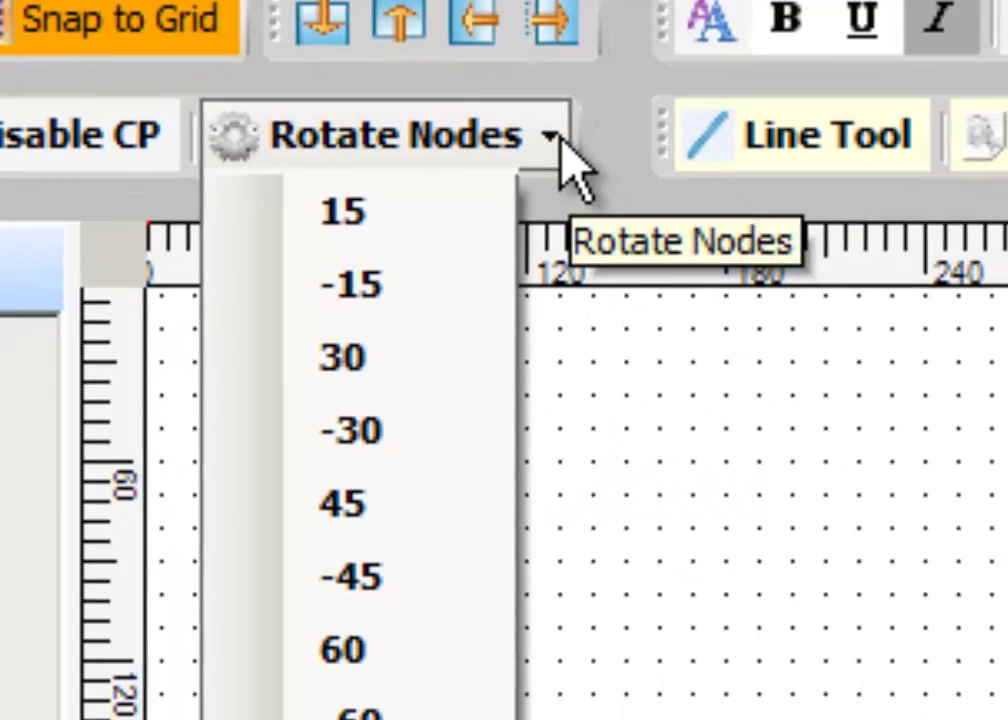
click(708, 400)
drag(368, 318, 868, 314)
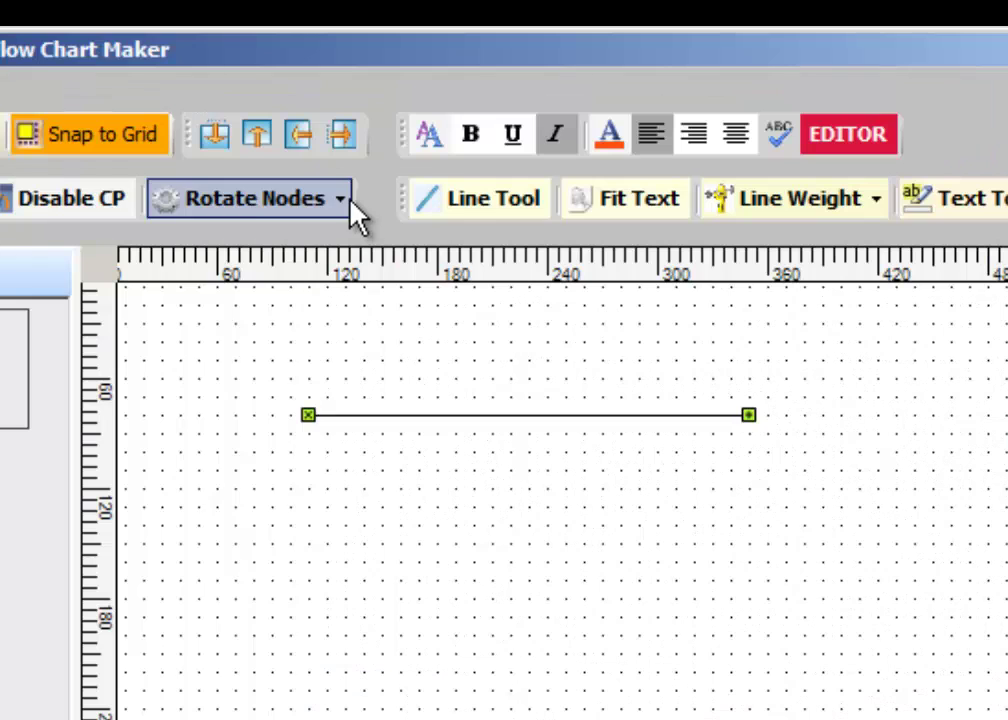
click(350, 200)
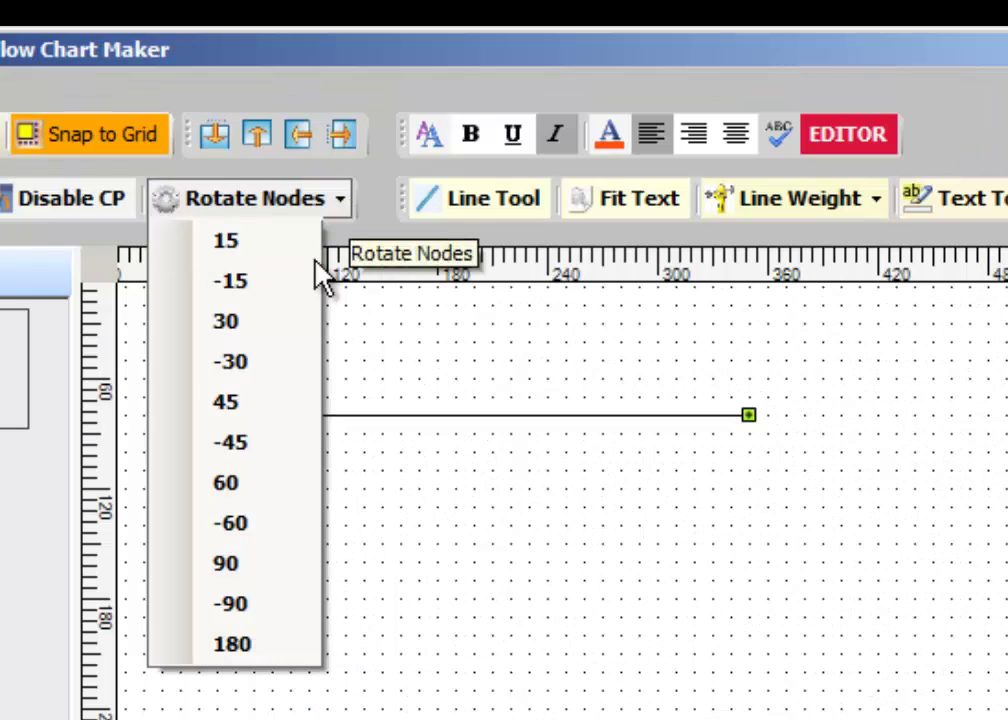
click(288, 367)
click(340, 200)
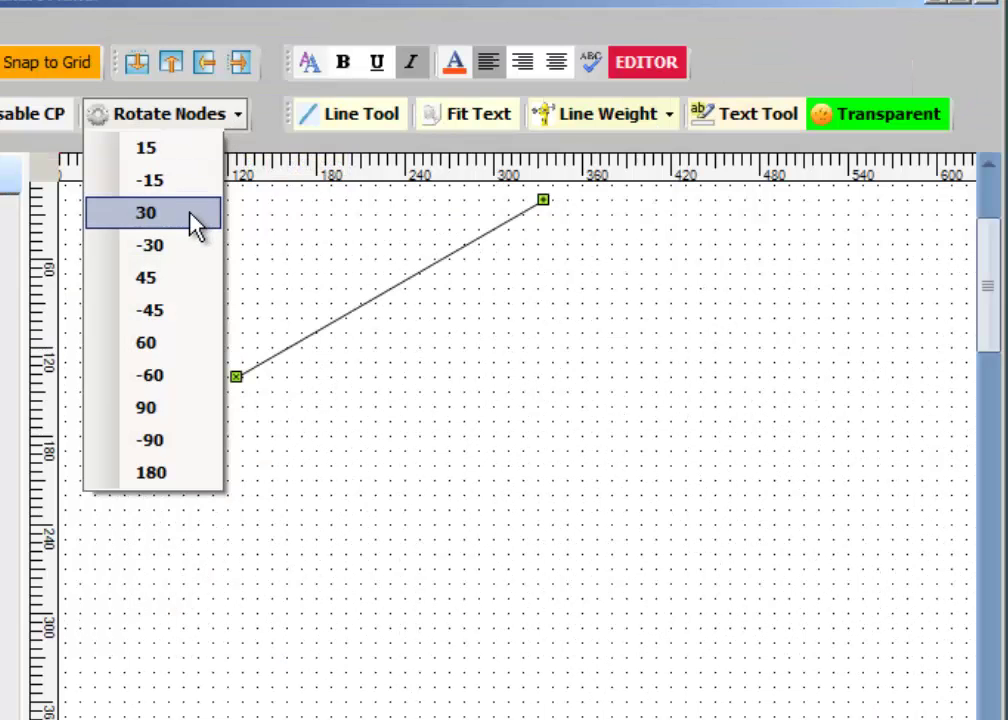
click(288, 333)
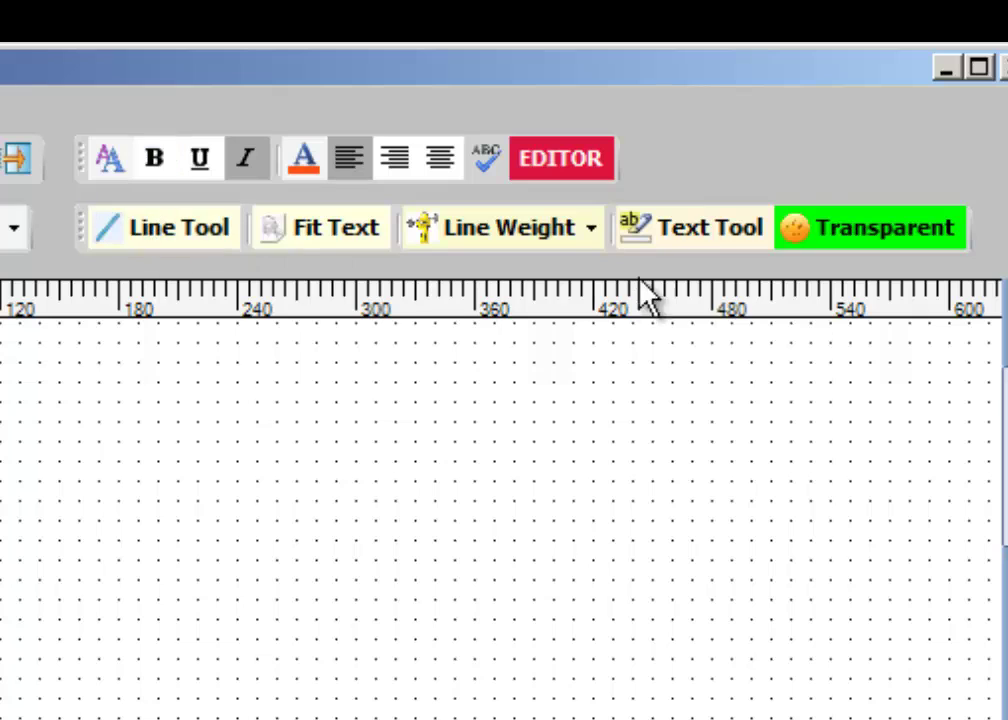
- Draw a horizontal baseline about 140 ruler units long and add a text box about 70 units wide above it containing the subject's first name
click(206, 245)
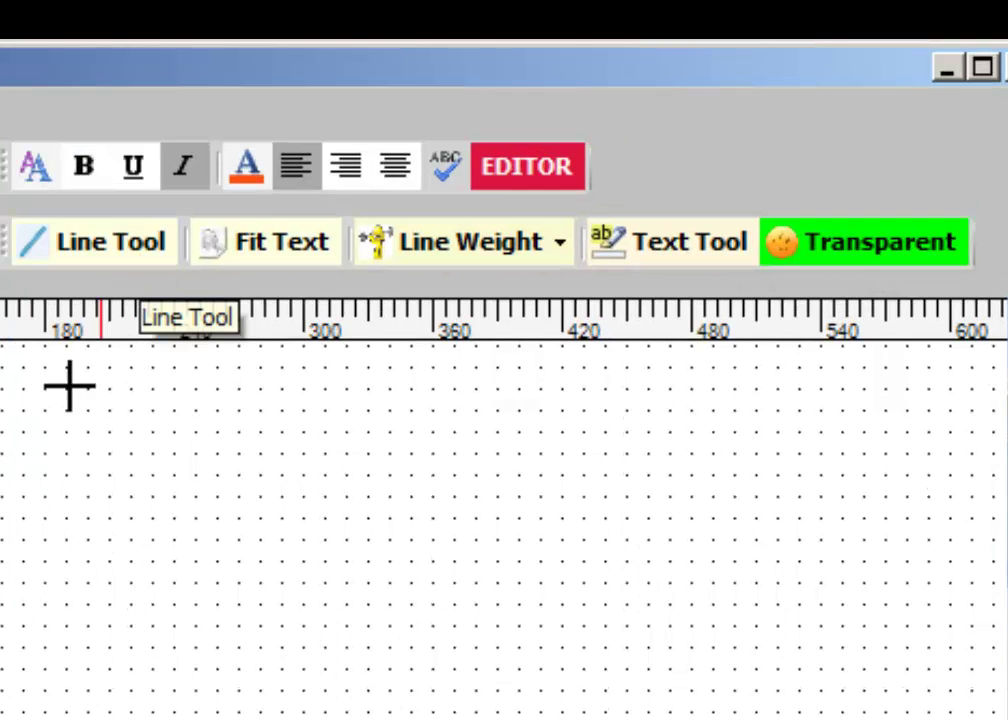
drag(98, 480, 376, 480)
drag(326, 517, 324, 513)
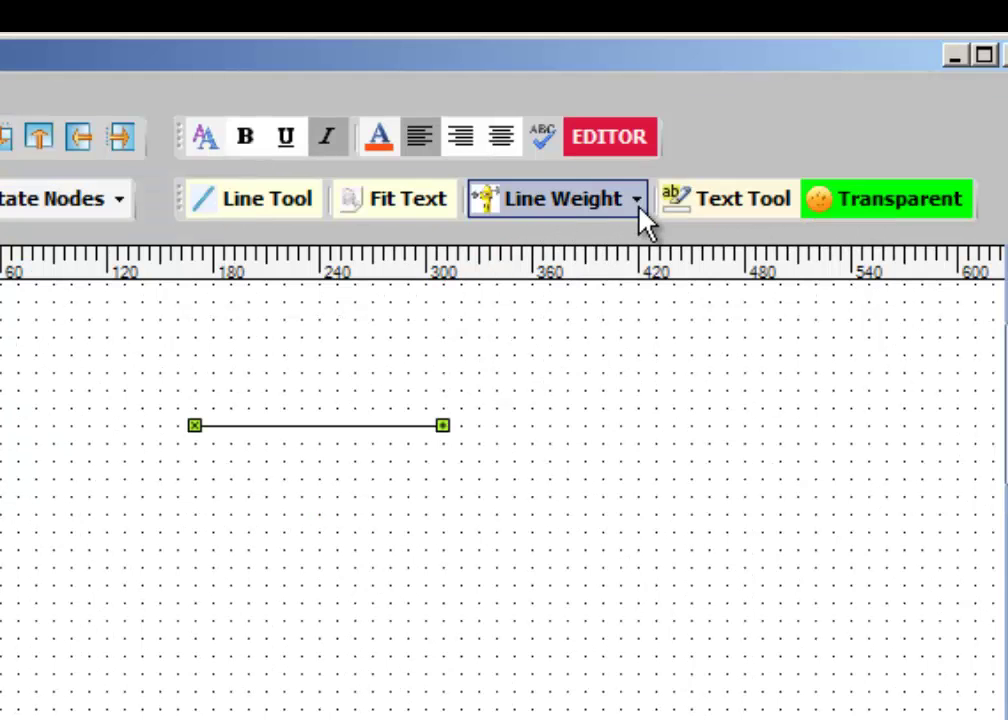
click(670, 241)
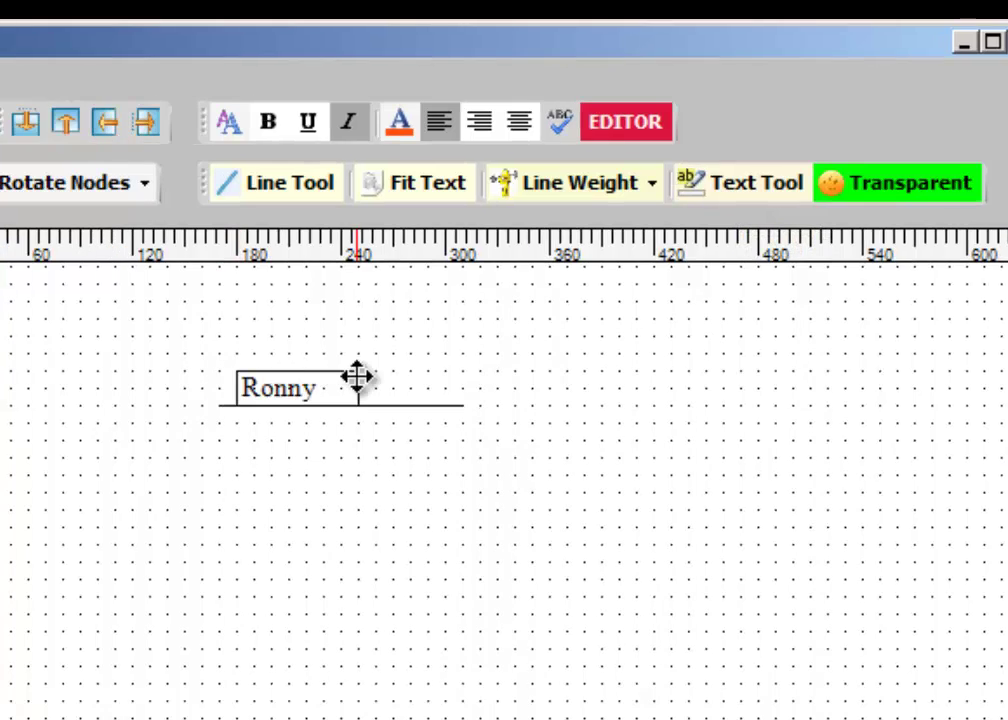
- Fit the borderless name box to its text and shift it about 10 ruler units left along the baseline
click(334, 397)
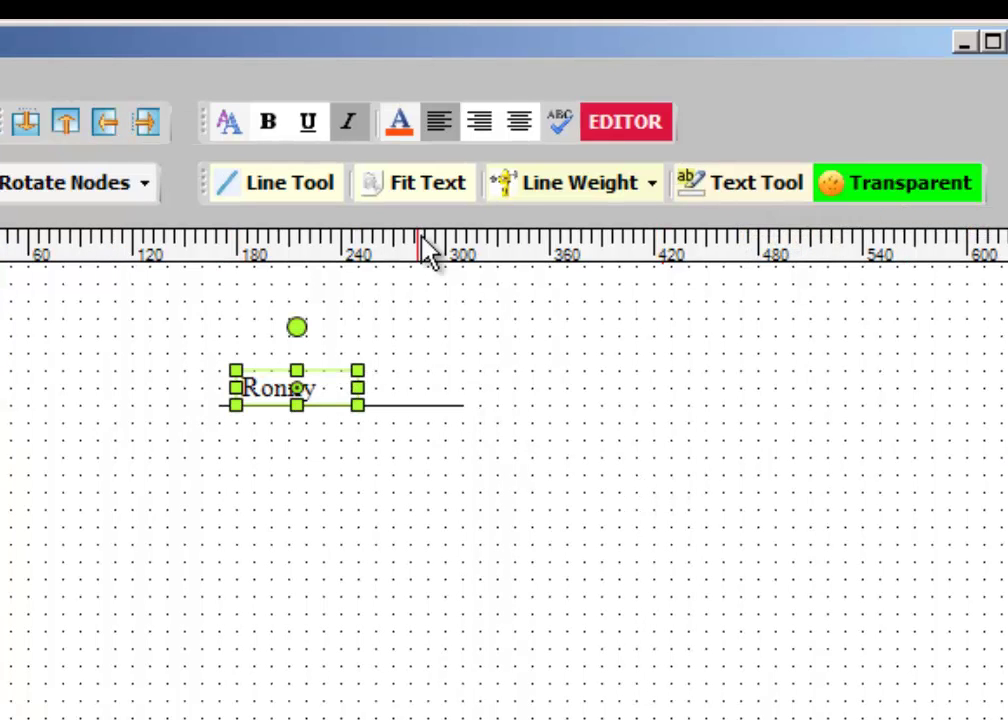
click(436, 189)
click(402, 514)
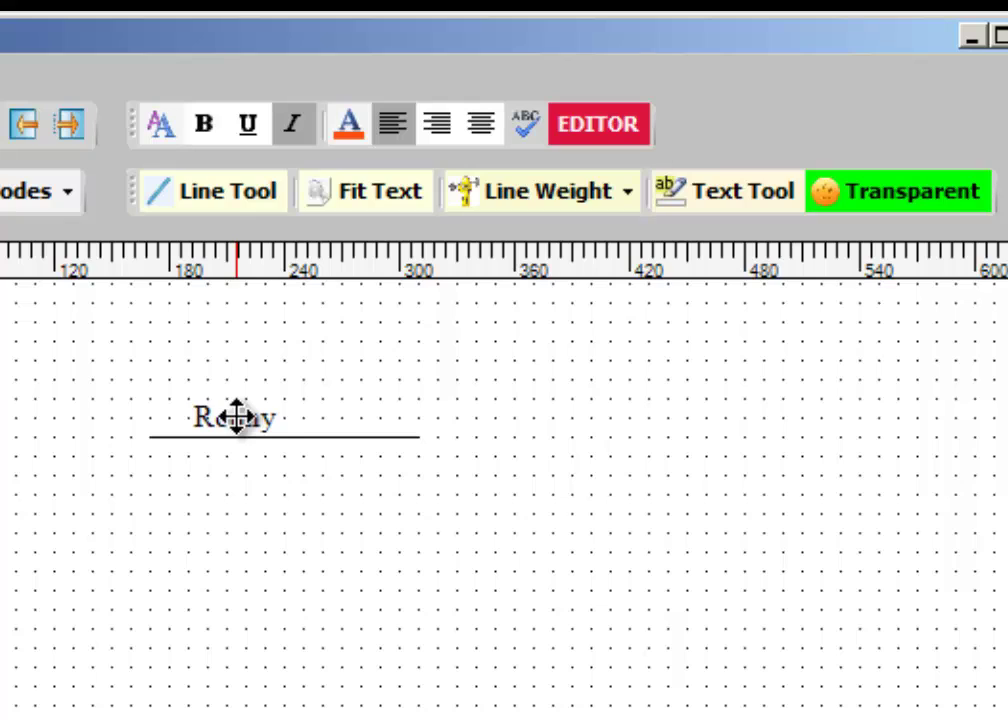
click(236, 416)
- Draw a vertical divider line about 30 ruler units long across the baseline, just after the name
click(234, 186)
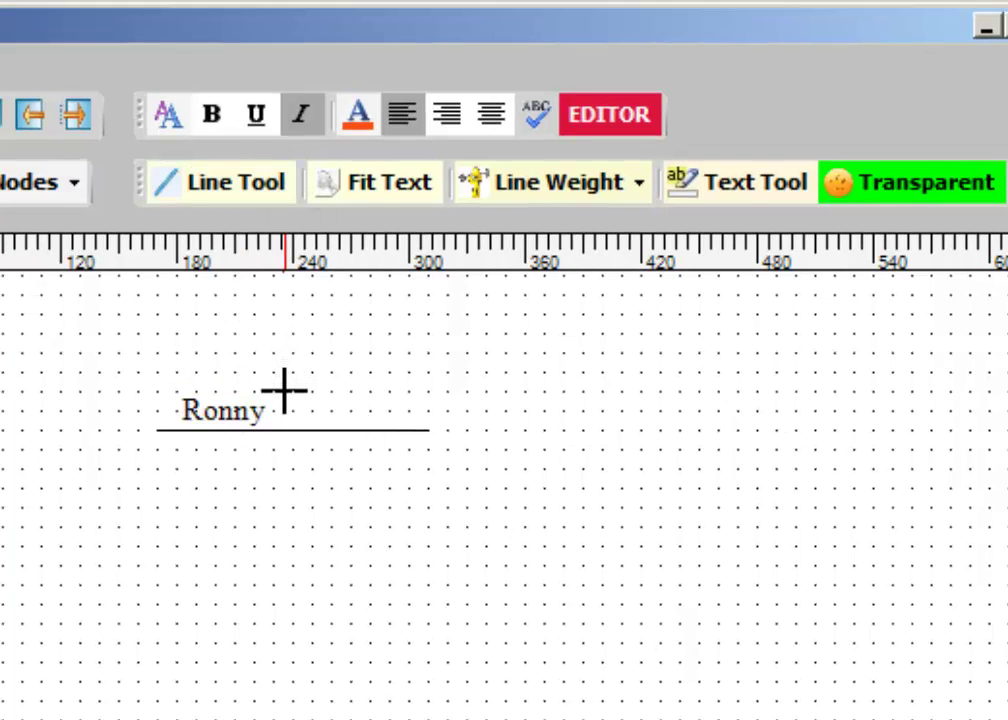
drag(284, 390, 283, 458)
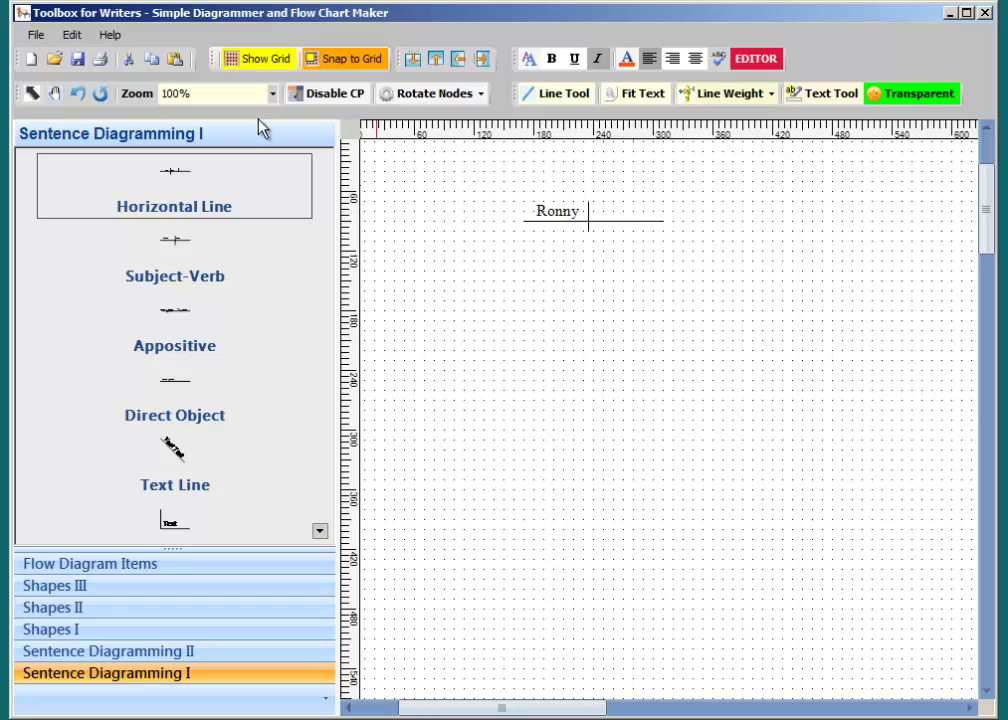
- Copy the name text box and paste a duplicate onto the canvas
click(546, 207)
double_click(71, 34)
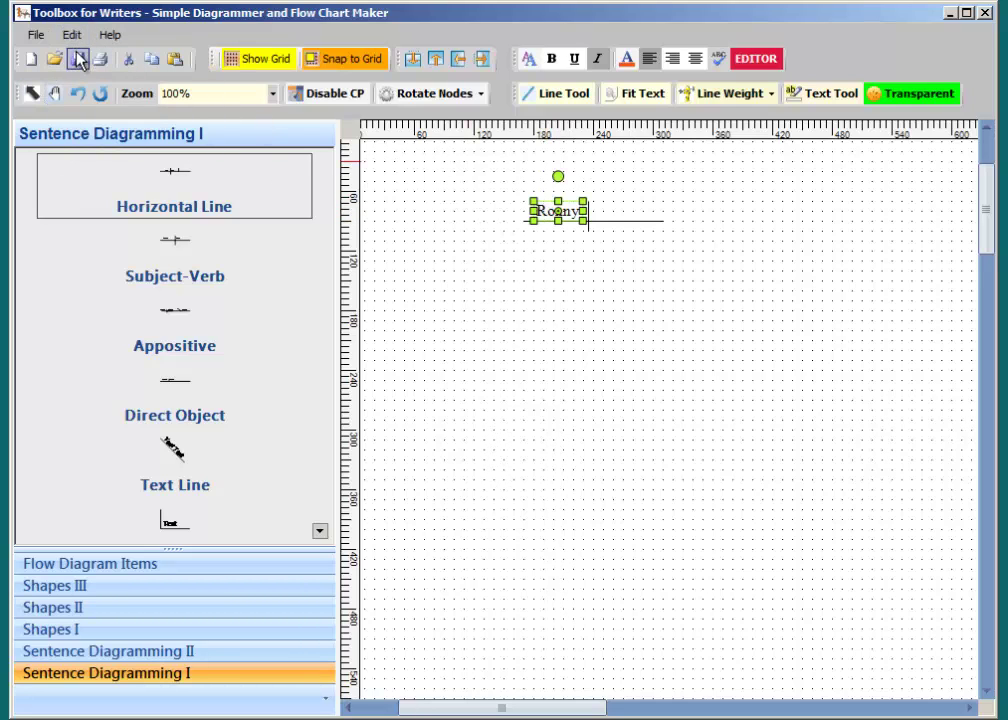
click(71, 34)
click(96, 106)
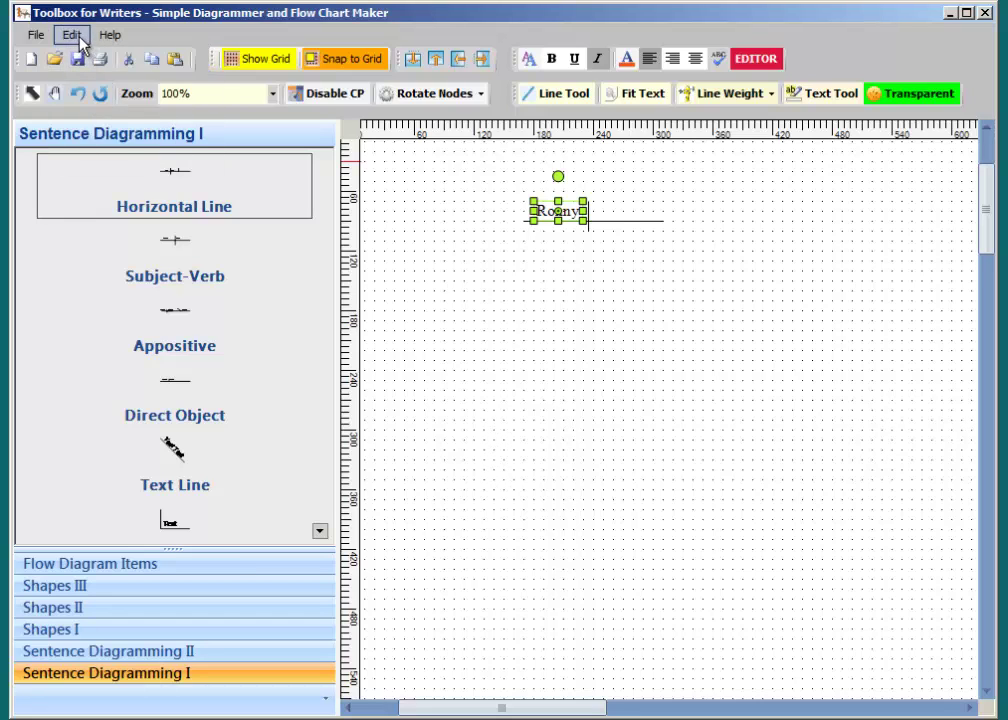
click(79, 38)
click(80, 130)
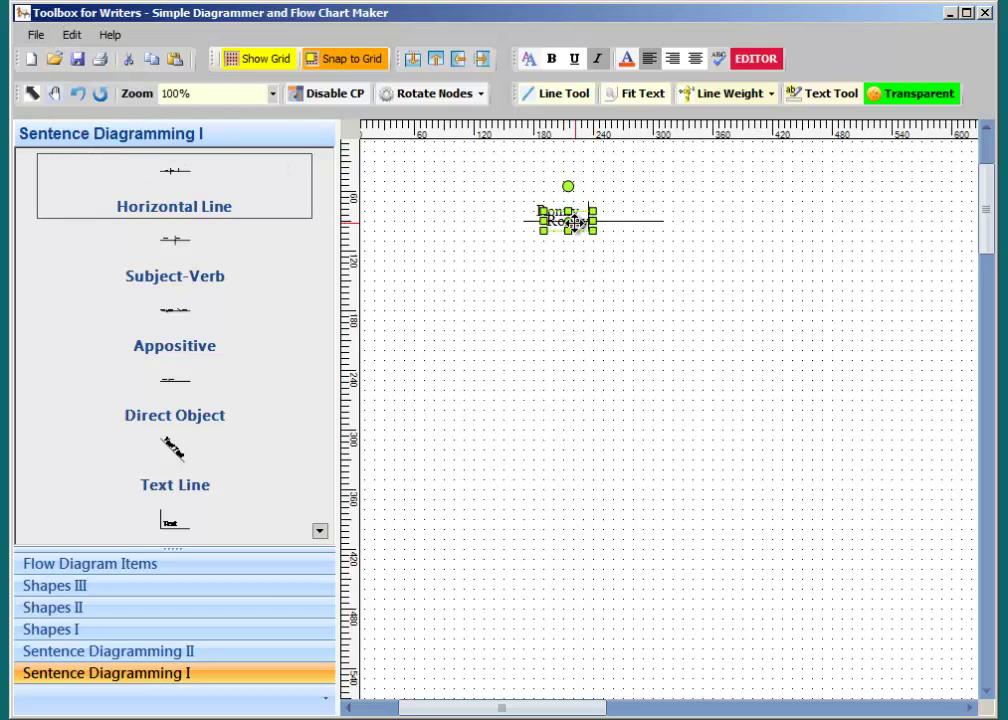
- Place the pasted copy on the baseline just after the vertical divider and replace its text with "laughed"
drag(573, 222, 620, 205)
double_click(620, 205)
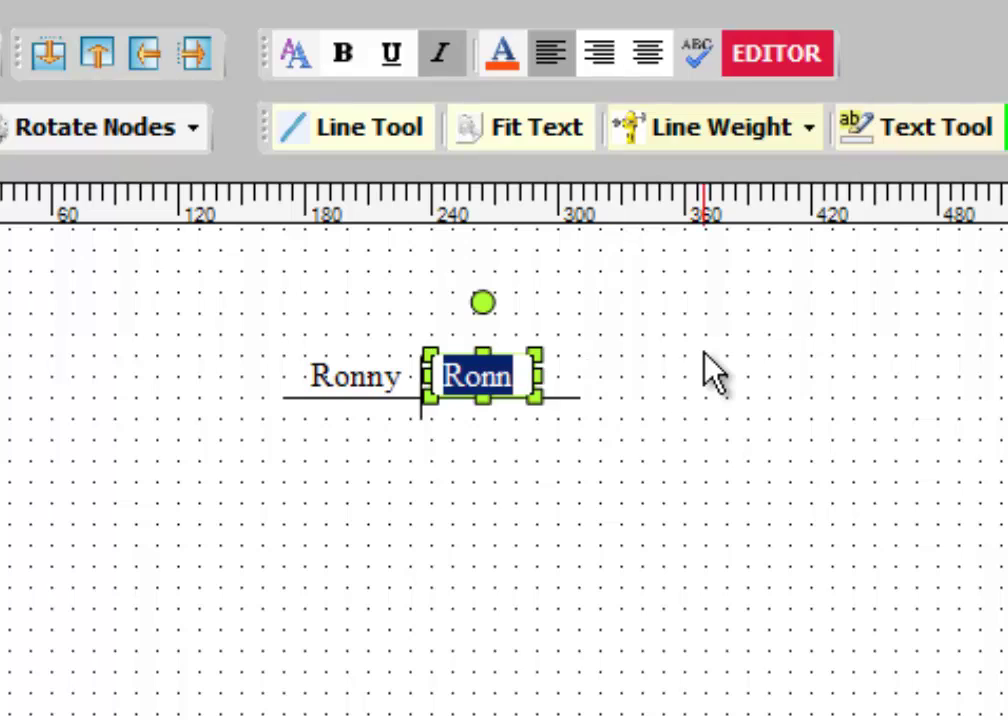
text(laughed)
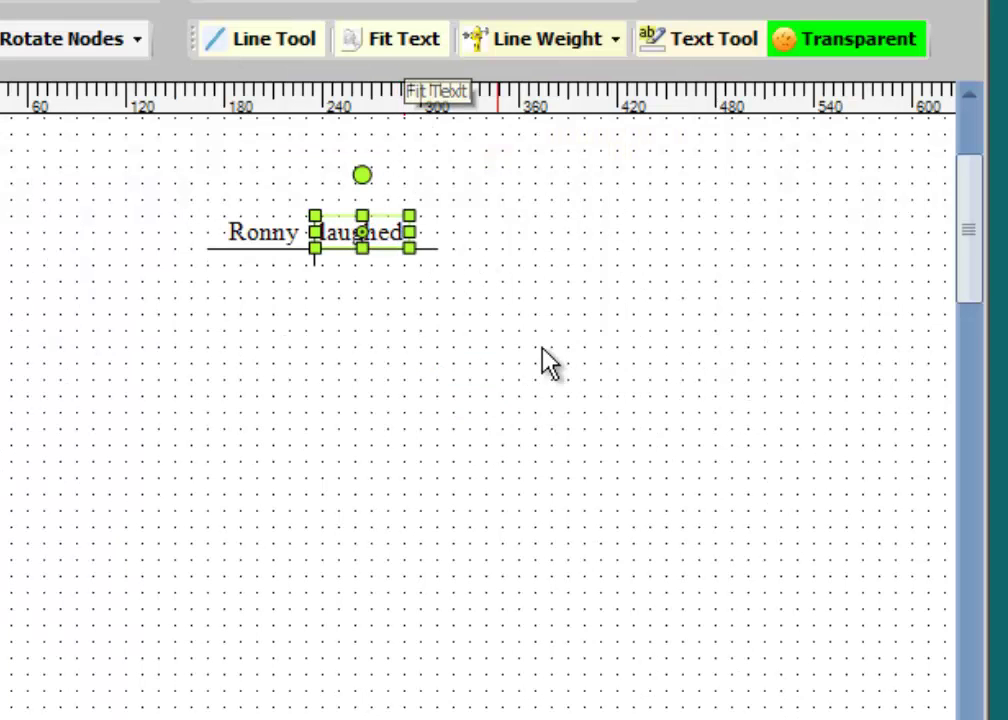
- Nudge the word "laughed" about 5 ruler units right, clear of the vertical divider
click(548, 366)
click(392, 225)
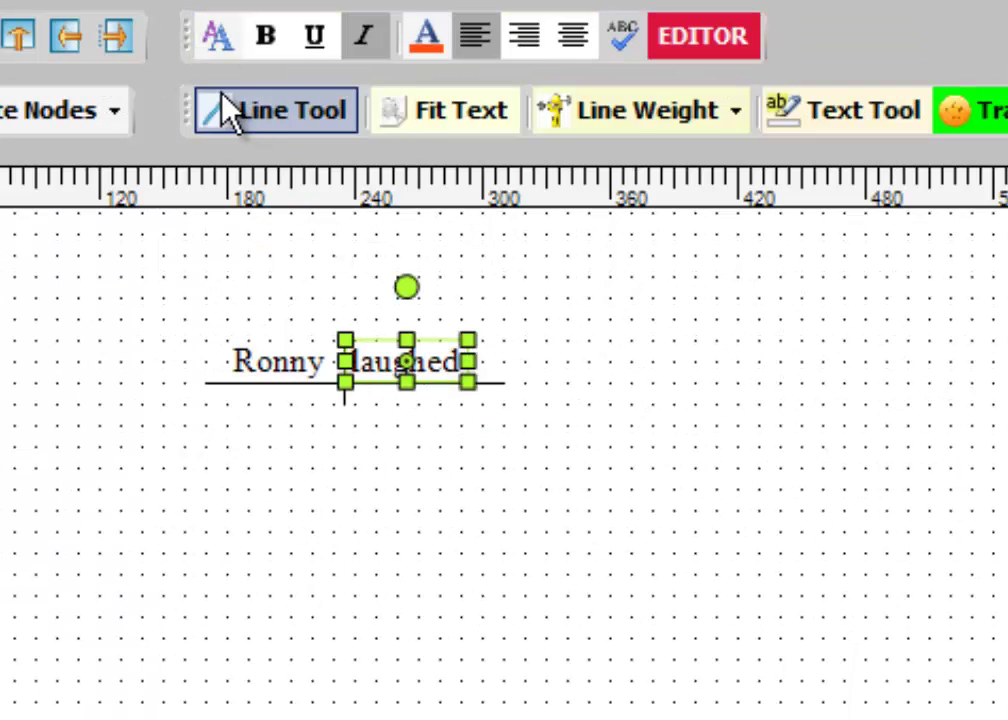
click(127, 48)
click(127, 48)
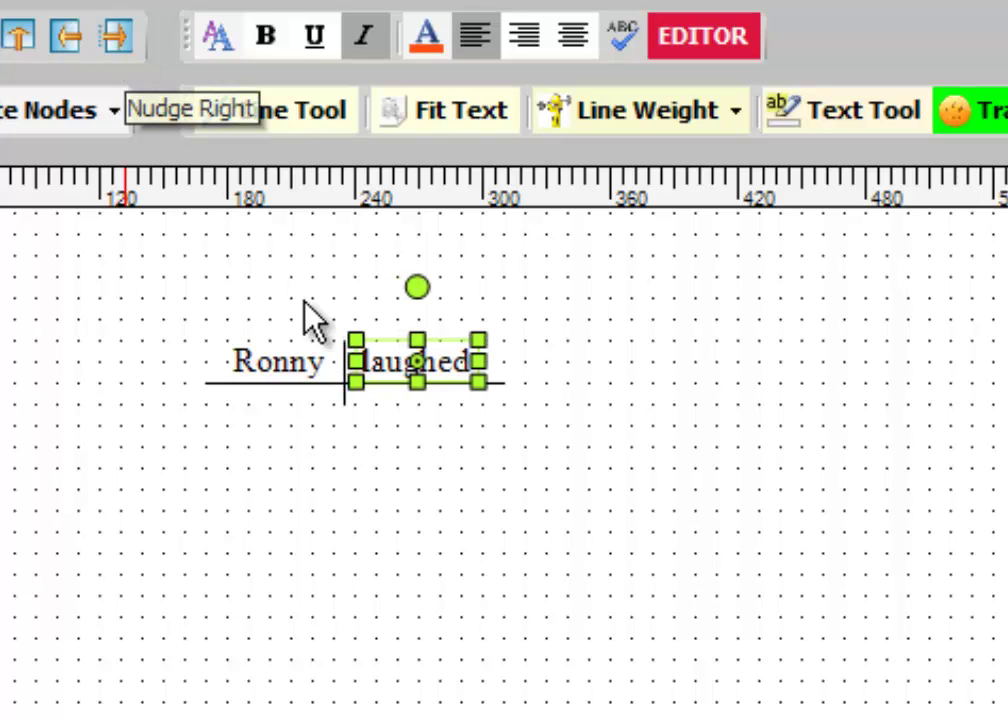
click(463, 607)
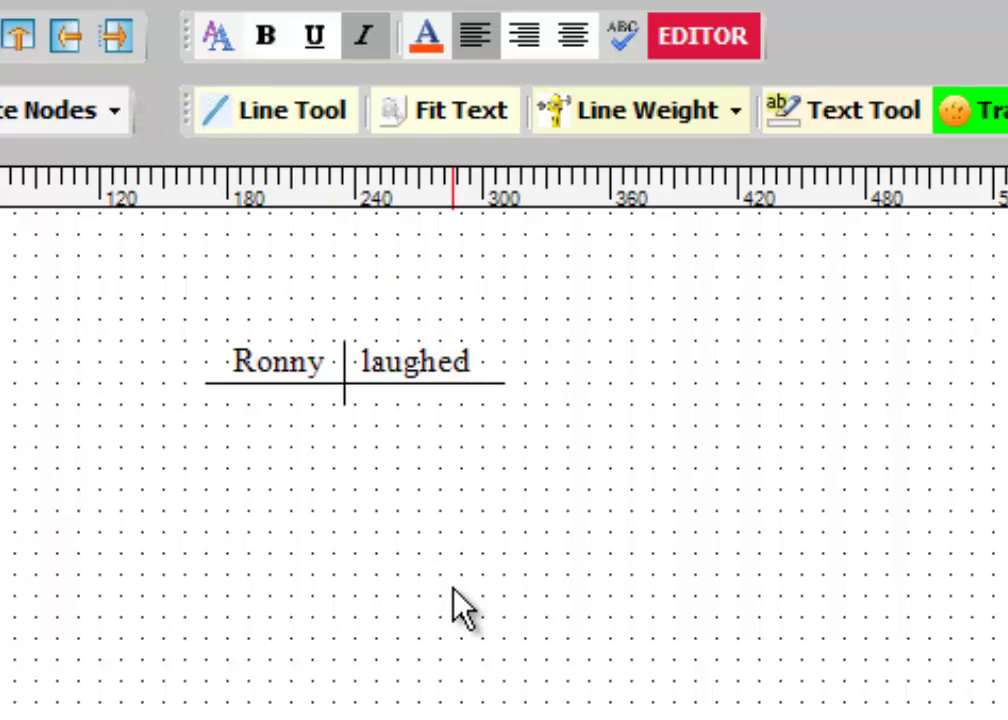
- Set the line weight of the horizontal baseline under the sentence to 3
click(488, 378)
click(614, 114)
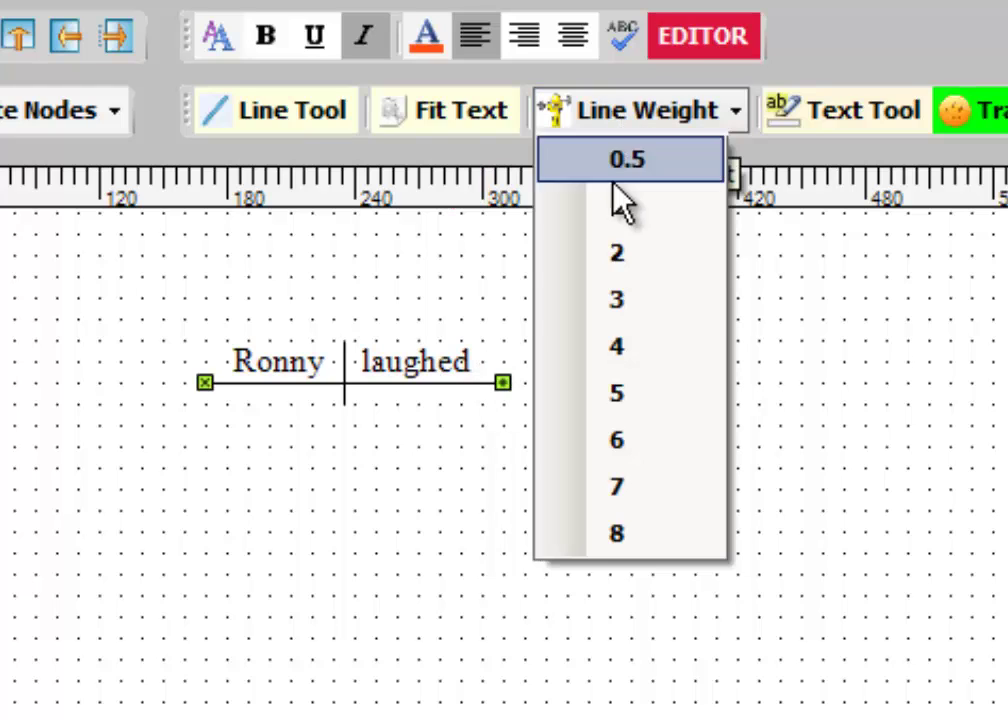
click(616, 299)
click(691, 504)
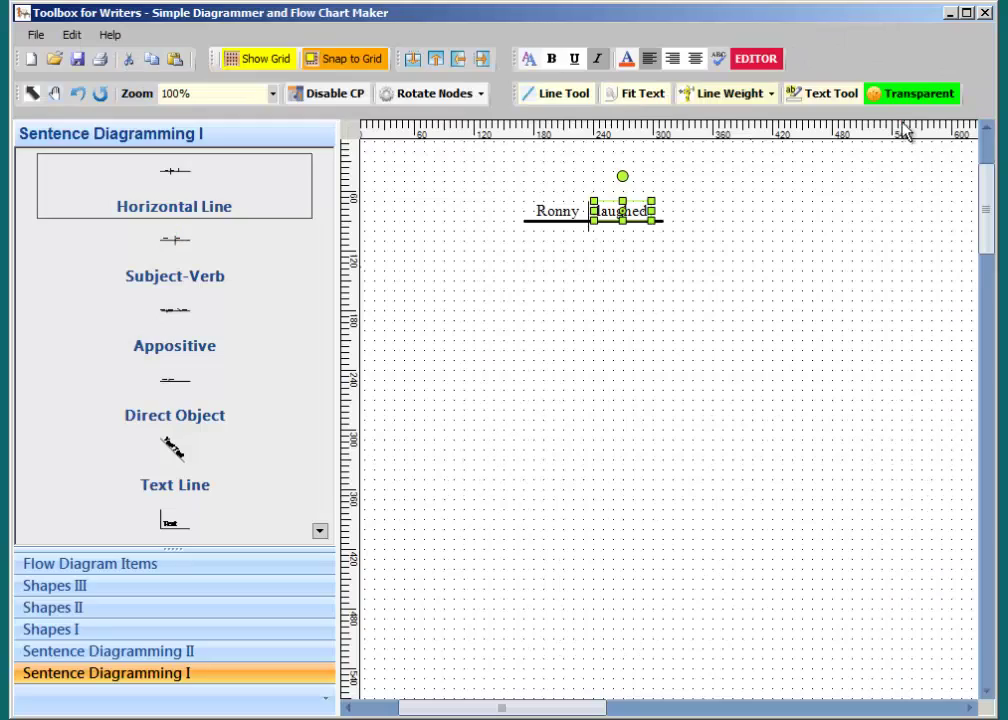
- Select the whole sentence diagram, both words and both lines, and delete it from the canvas
drag(730, 200, 491, 275)
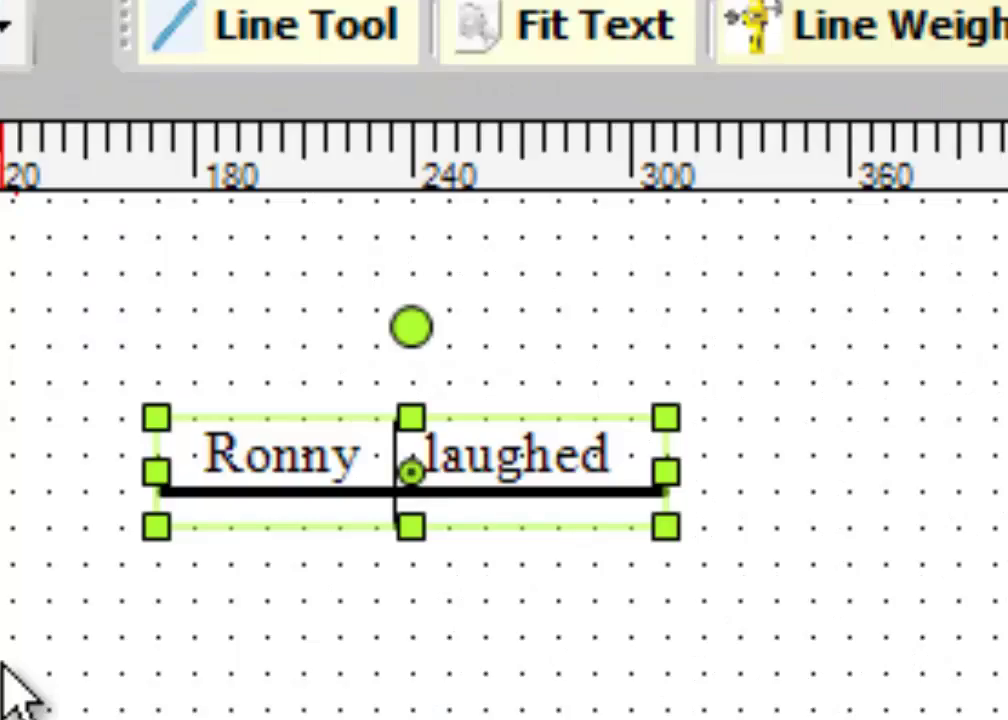
key(Delete)
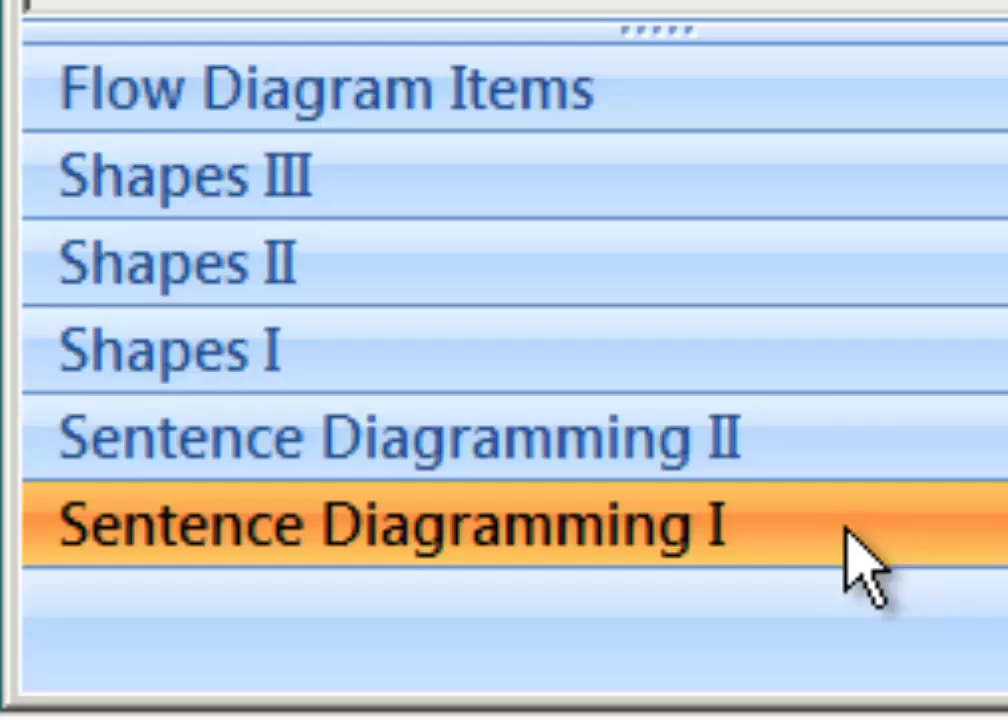
- Look through the Sentence Diagramming and Shapes palettes, finishing with Sentence Diagramming I
click(893, 452)
click(880, 527)
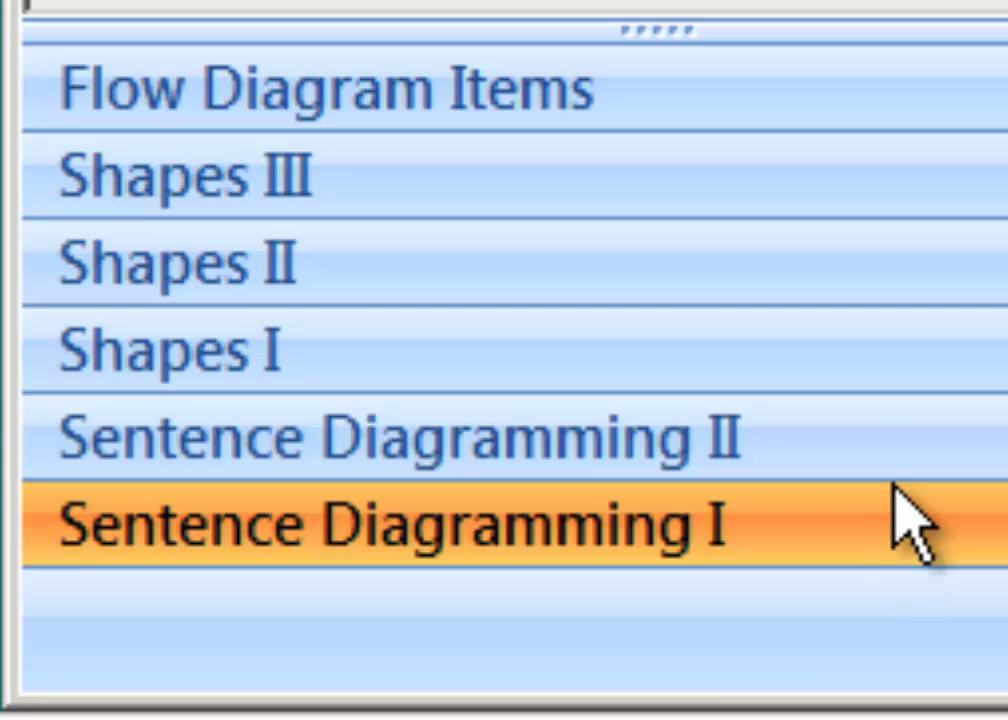
click(910, 447)
click(544, 325)
click(571, 283)
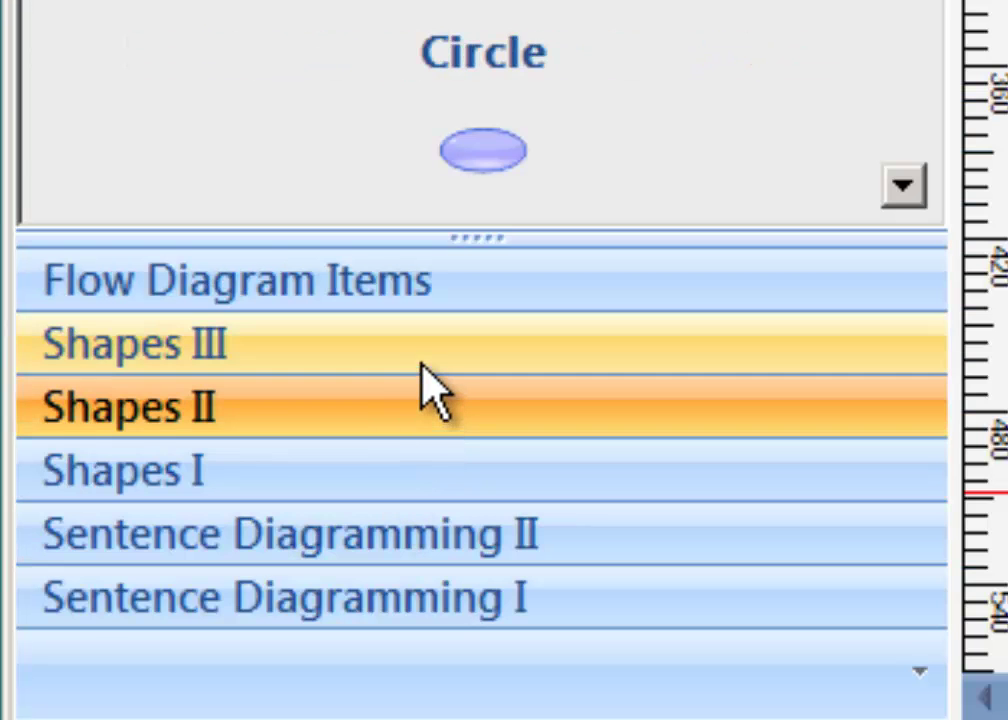
click(422, 366)
click(429, 463)
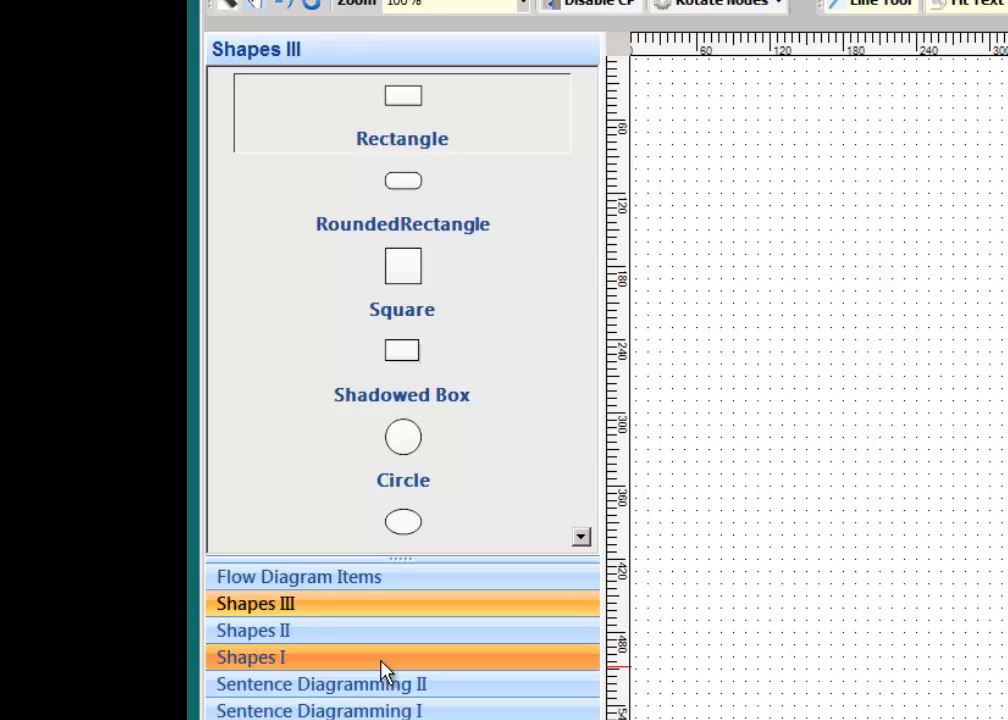
click(391, 630)
click(400, 603)
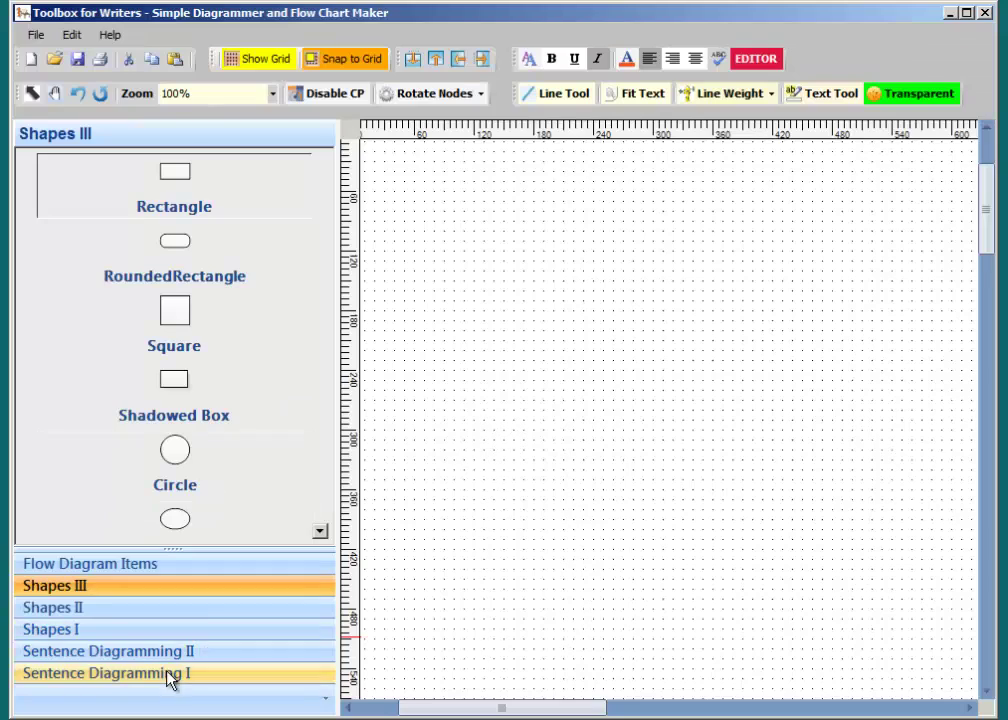
click(396, 711)
- Add the Appositive template to the canvas as a trial and delete it again
drag(191, 342, 655, 322)
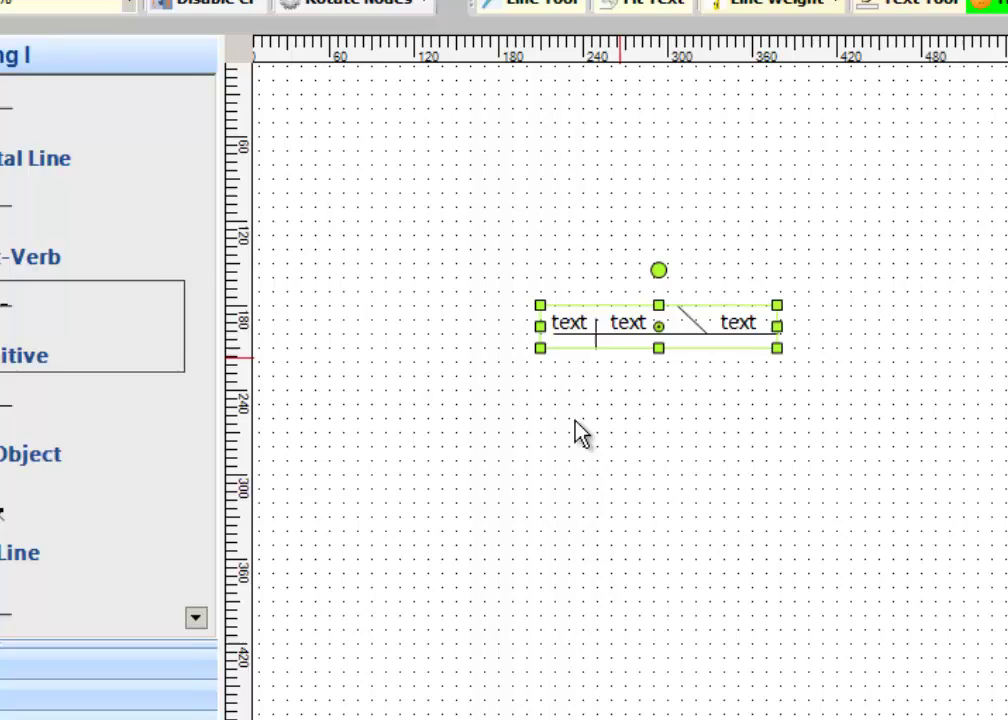
click(583, 437)
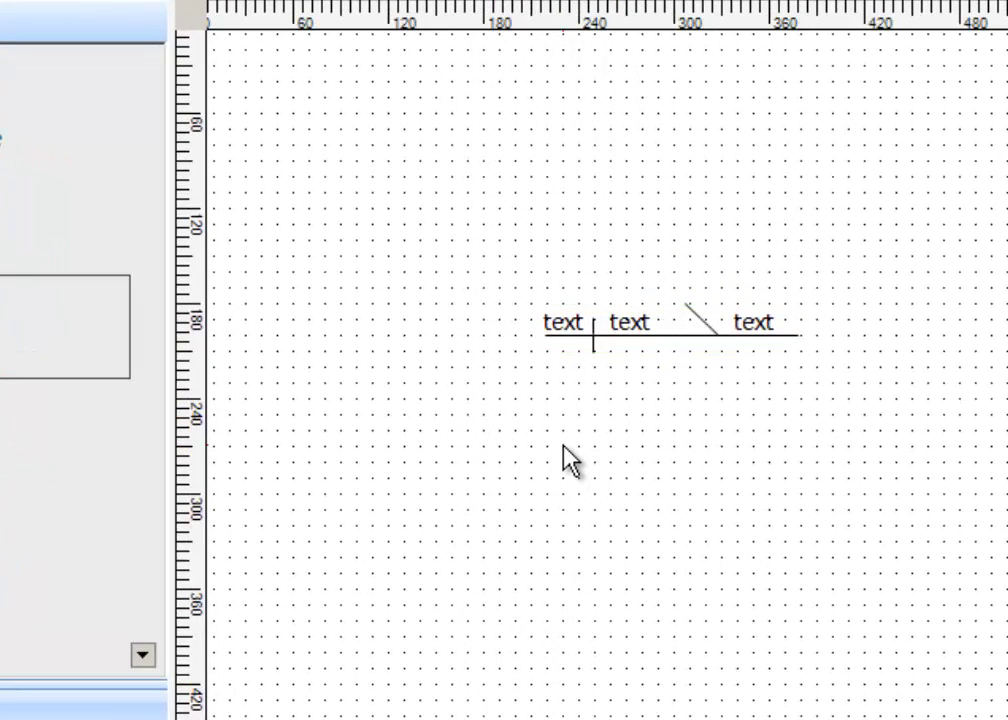
click(640, 327)
key(Delete)
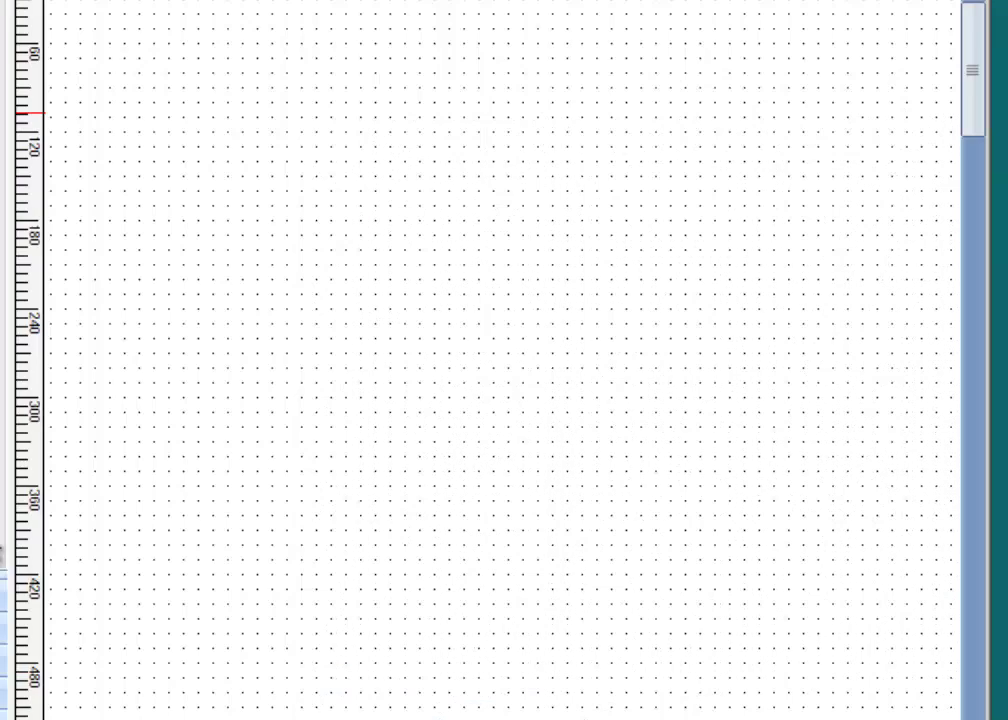
- Add the Subject-Verb template to the canvas and move it about 100 ruler units up, near the canvas's upper edge
drag(175, 242, 585, 265)
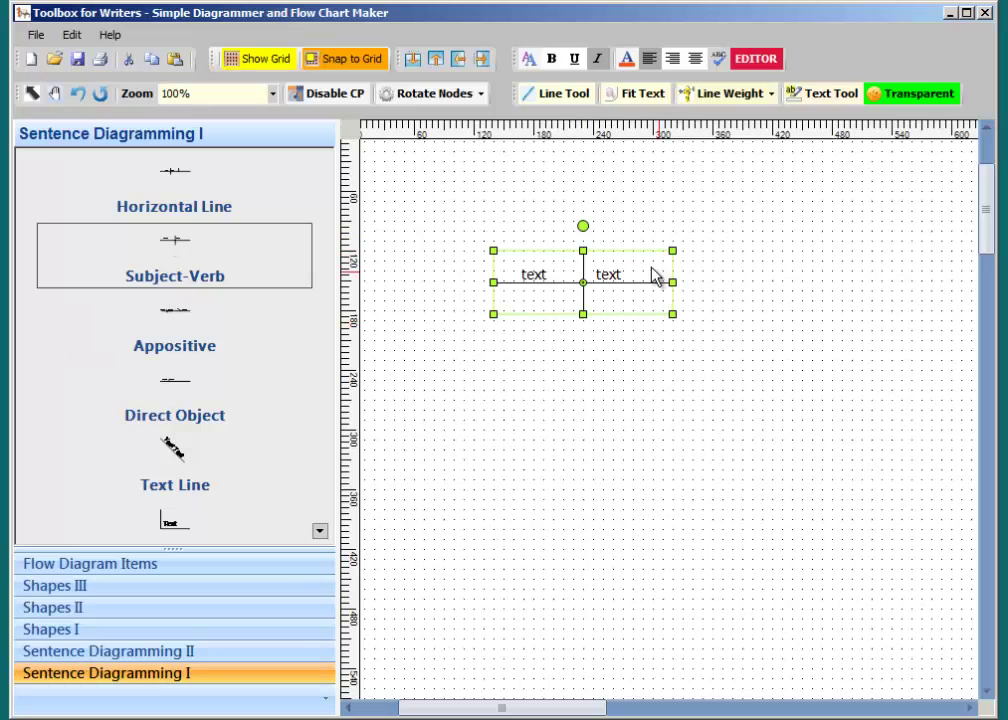
click(535, 274)
click(630, 315)
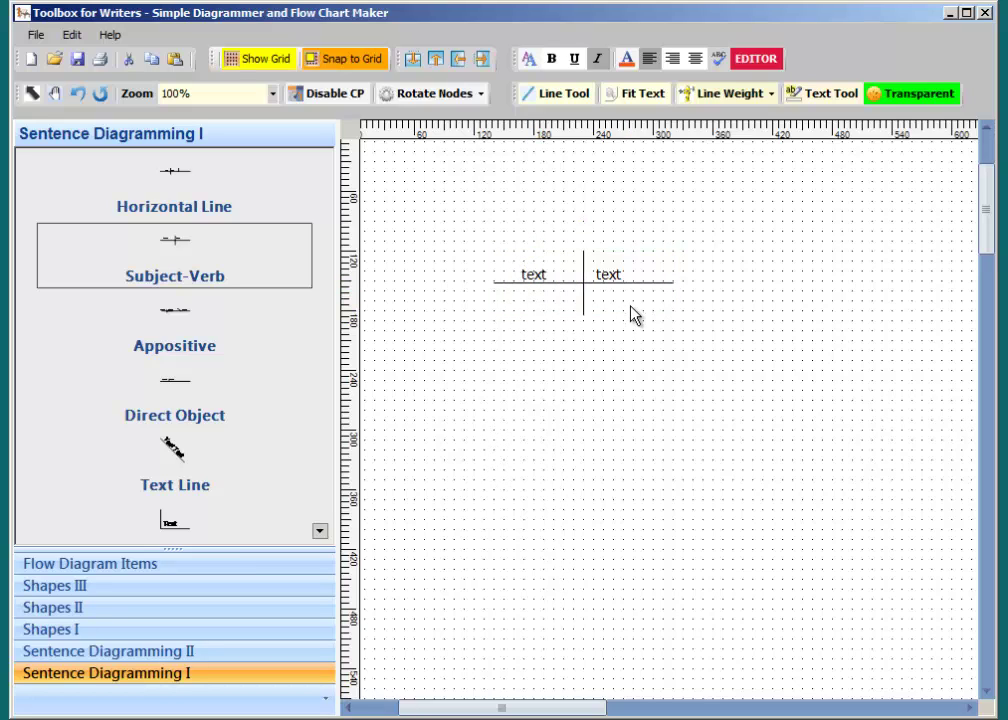
click(594, 285)
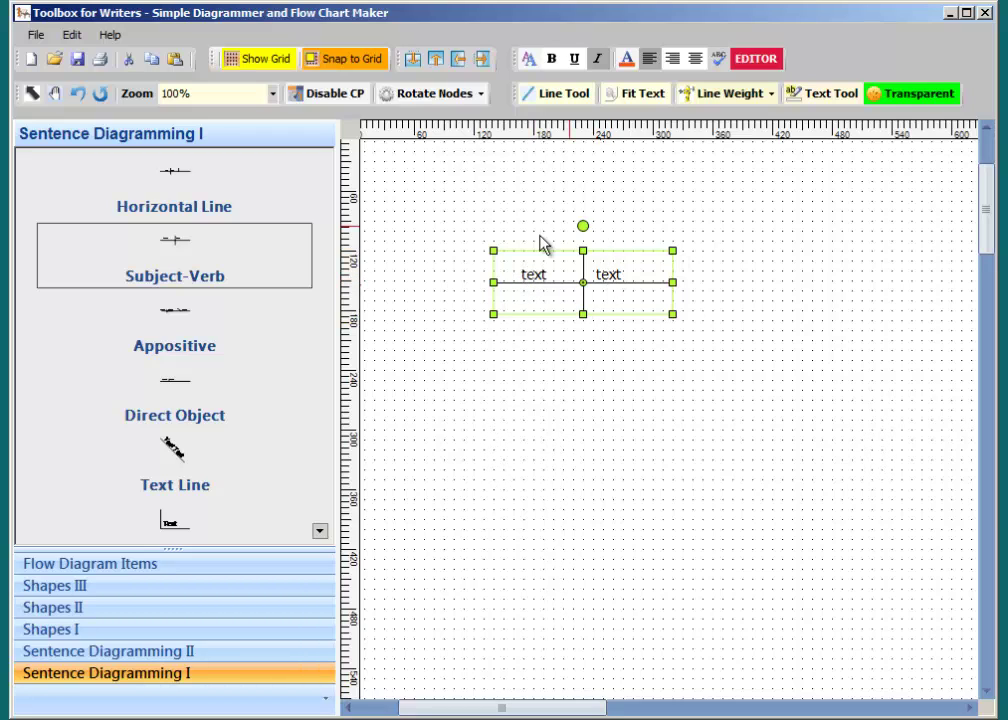
drag(548, 305, 572, 184)
- Ungroup the Subject-Verb template so its lines and text boxes become separate objects
right_click(572, 184)
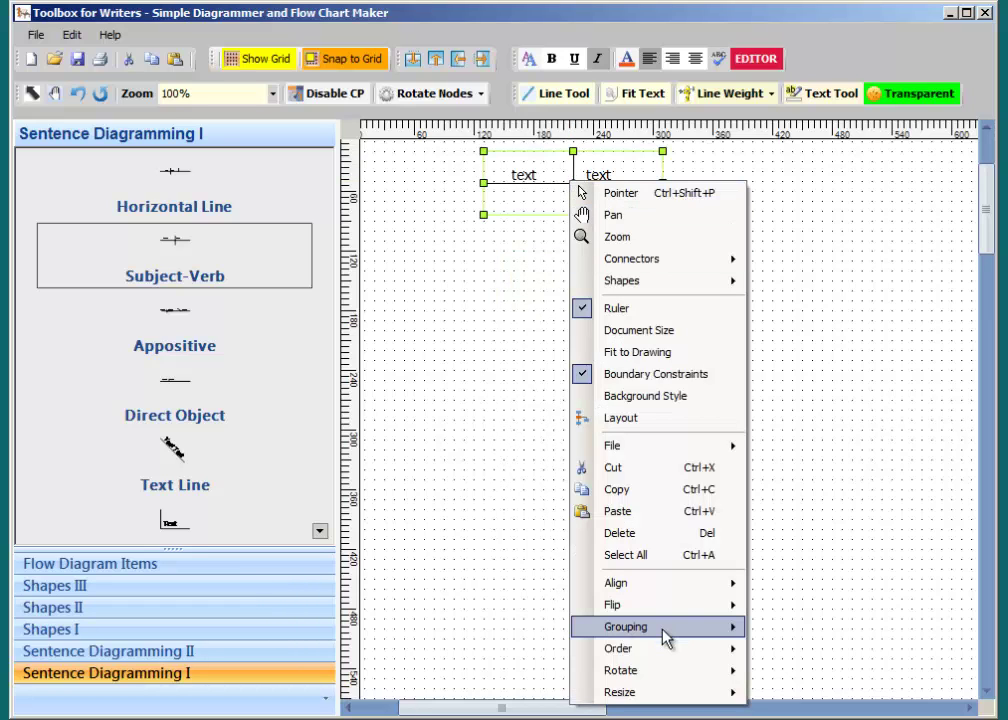
mouse_move(666, 638)
click(810, 651)
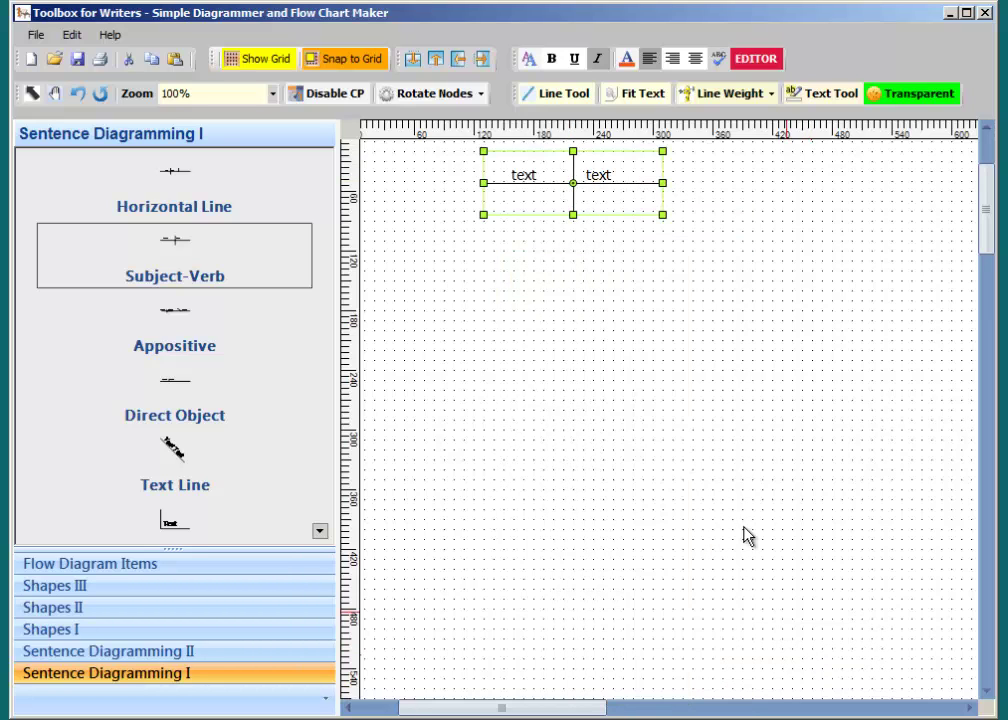
right_click(573, 196)
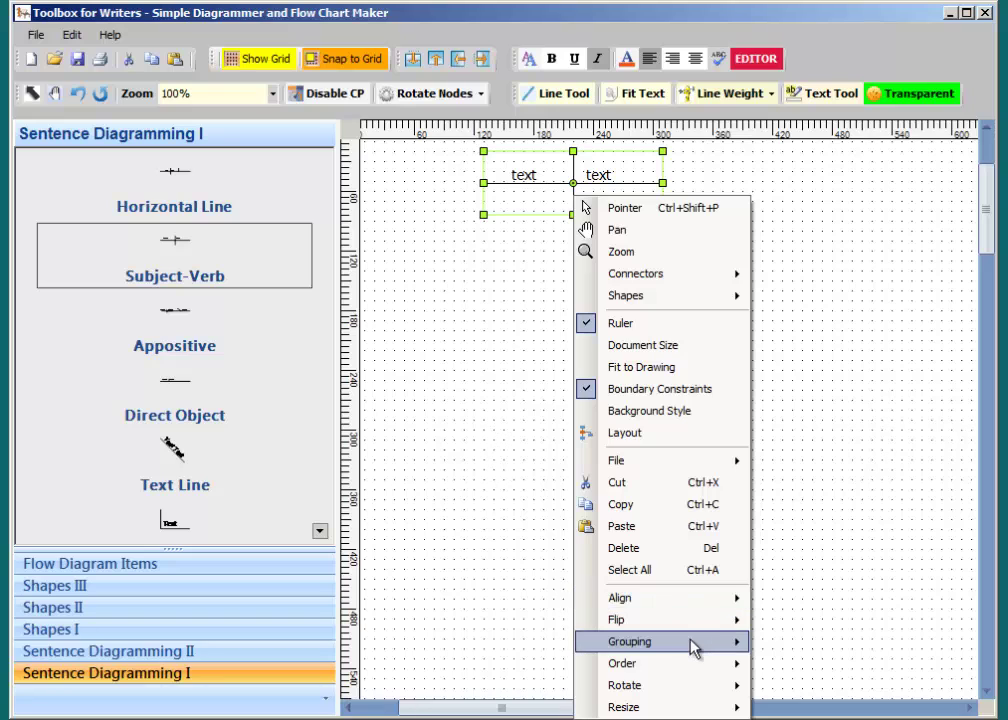
mouse_move(752, 645)
click(797, 664)
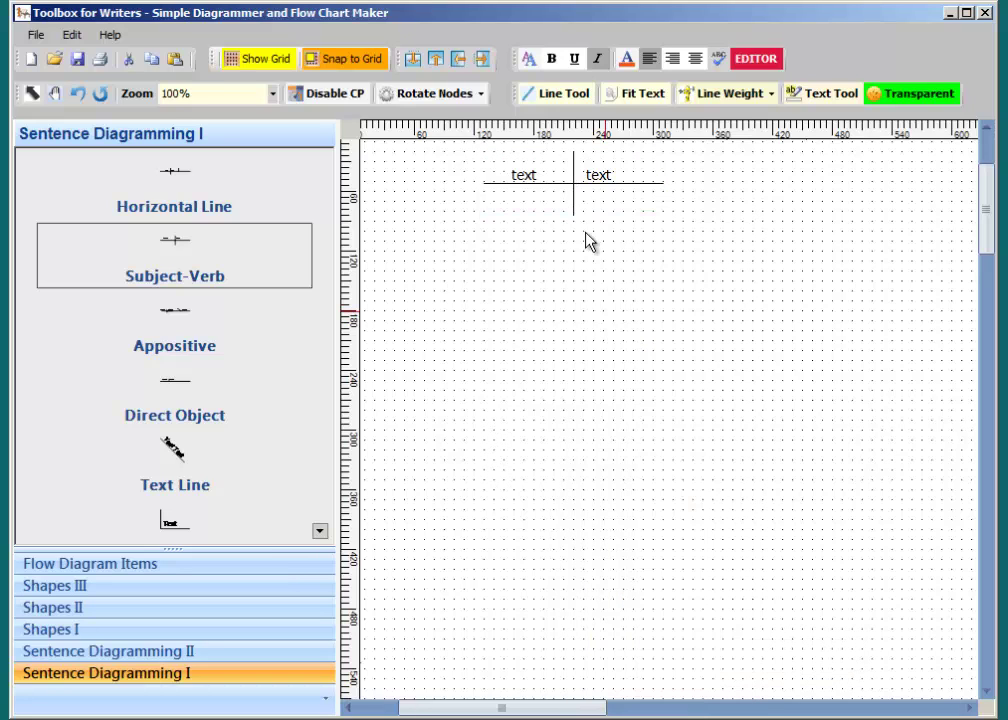
- Replace the placeholder before the divider with the subject's name and the one after it with "laughed"
click(635, 183)
click(527, 174)
double_click(527, 174)
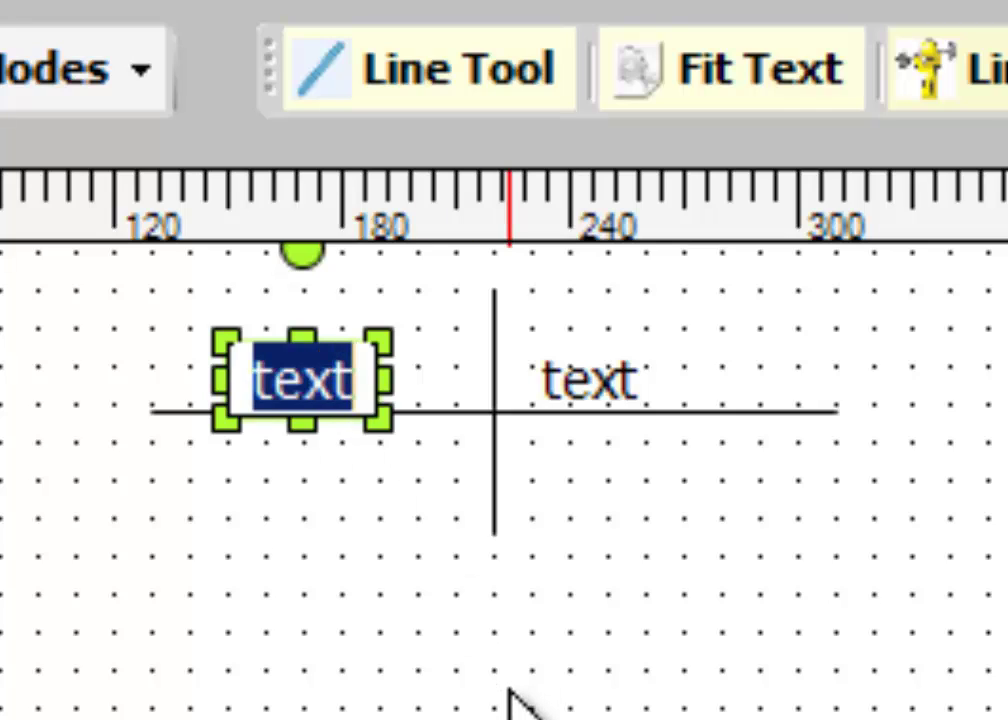
text(Ronn)
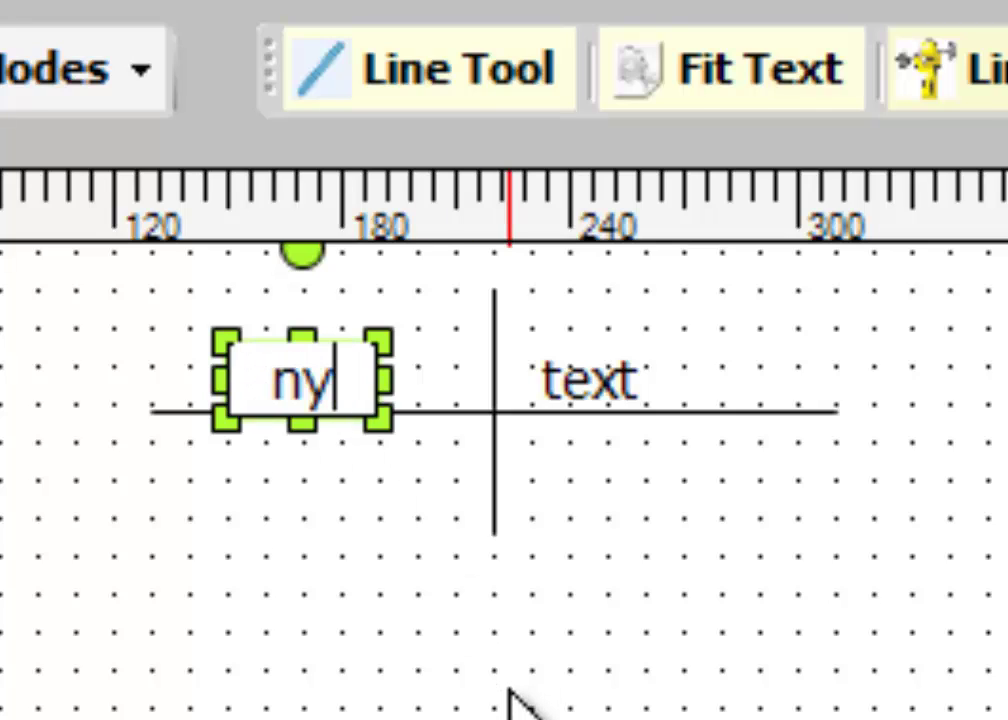
key(Tab)
text(laug)
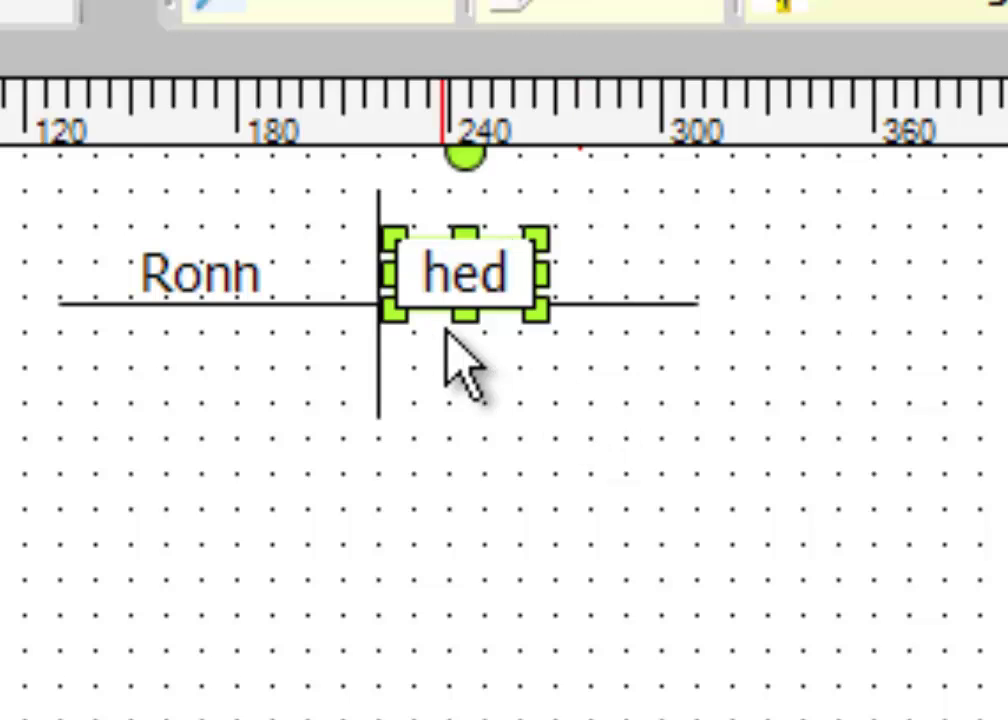
click(443, 358)
- Select the name and verb text boxes together and fit both boxes to their full text
click(478, 278)
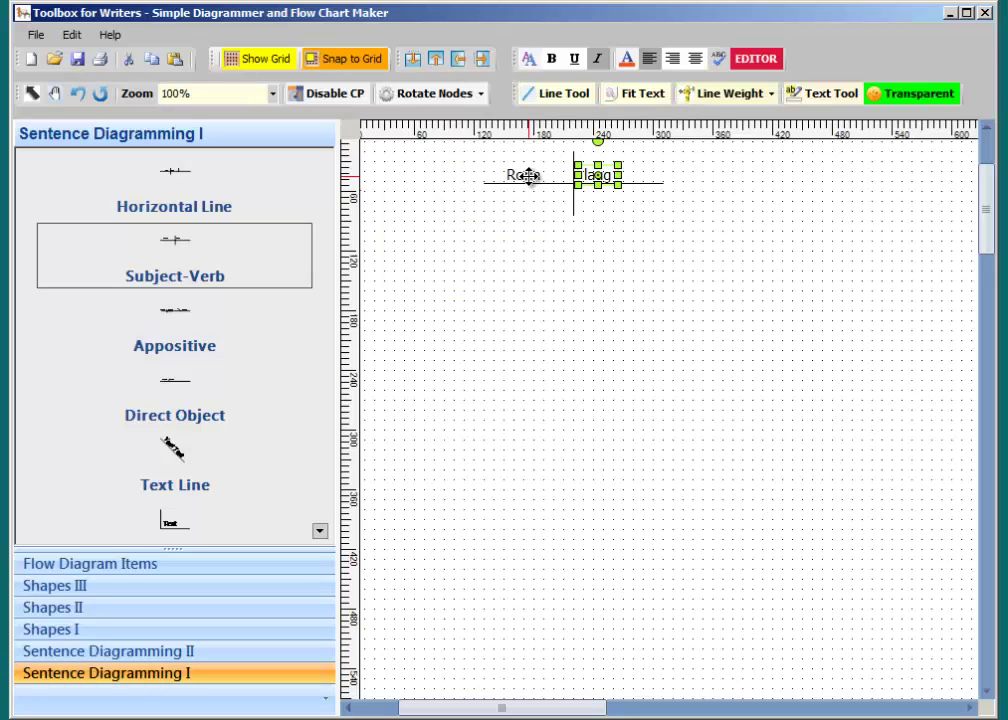
click(529, 177)
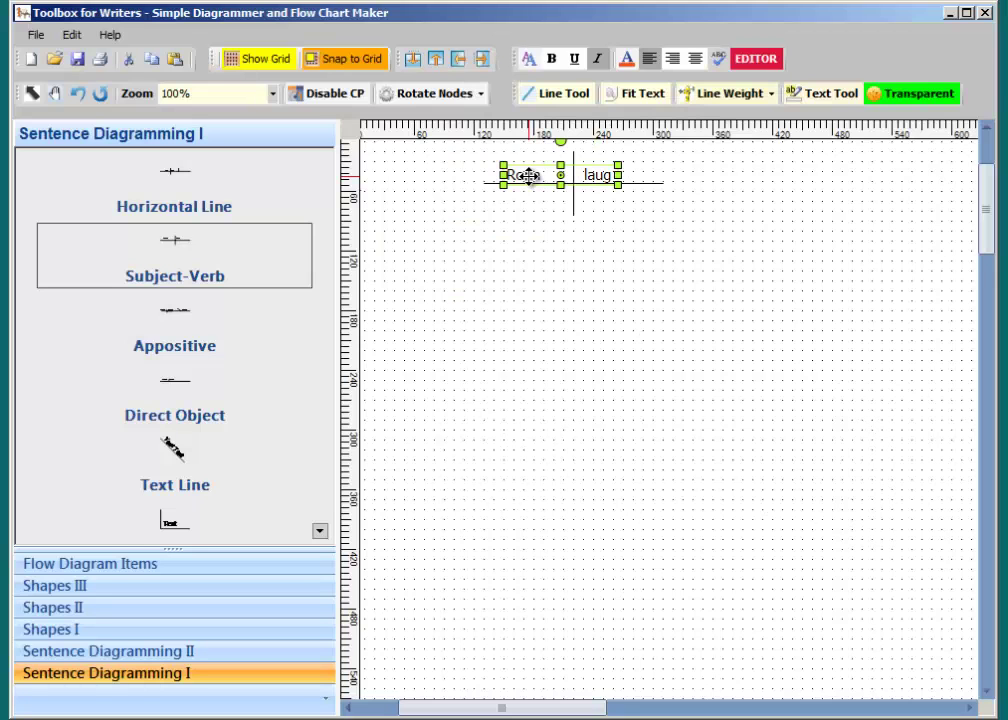
click(655, 97)
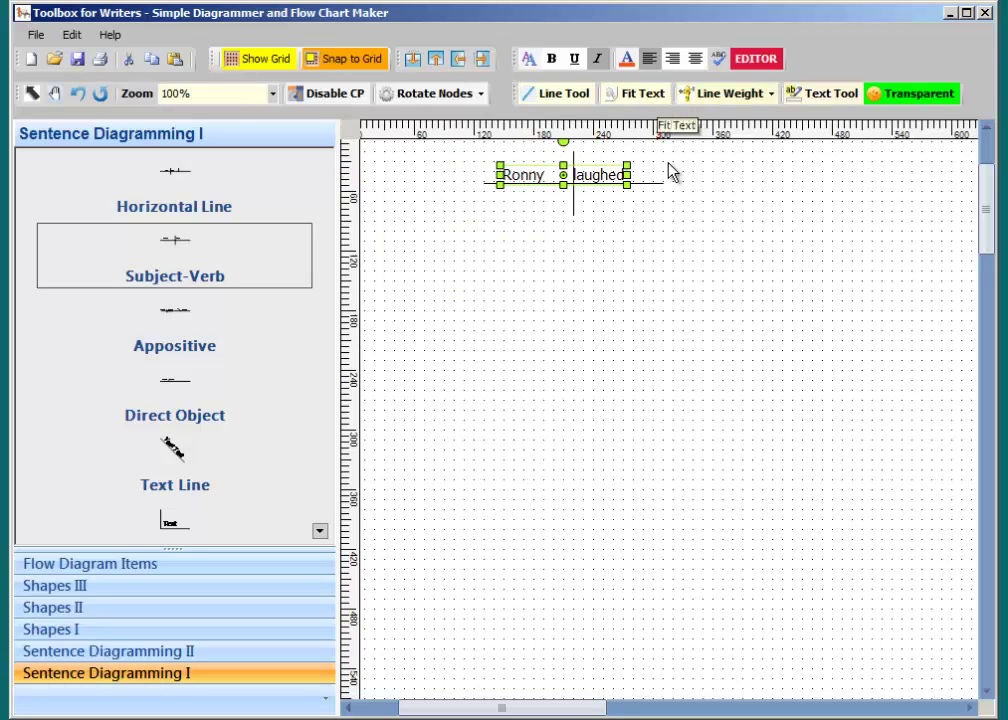
- Move "laughed" about 10 ruler units right, clear of the divider, and nudge the name about 14 units right toward it
click(614, 170)
drag(614, 170, 614, 168)
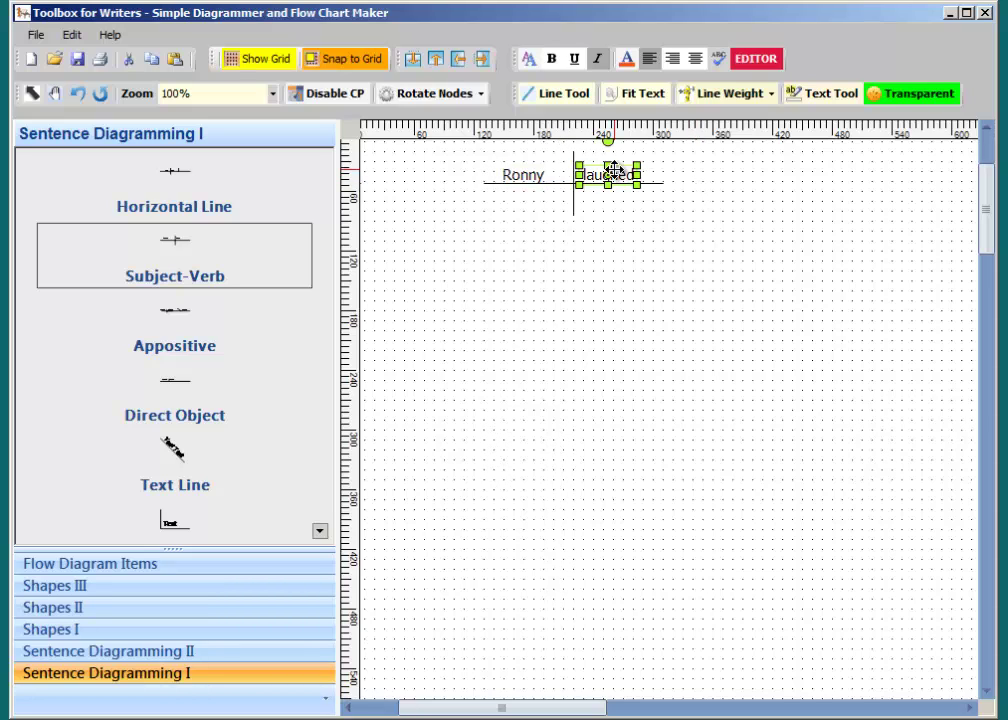
click(540, 176)
click(482, 60)
click(482, 60)
click(482, 60)
click(482, 60)
click(482, 60)
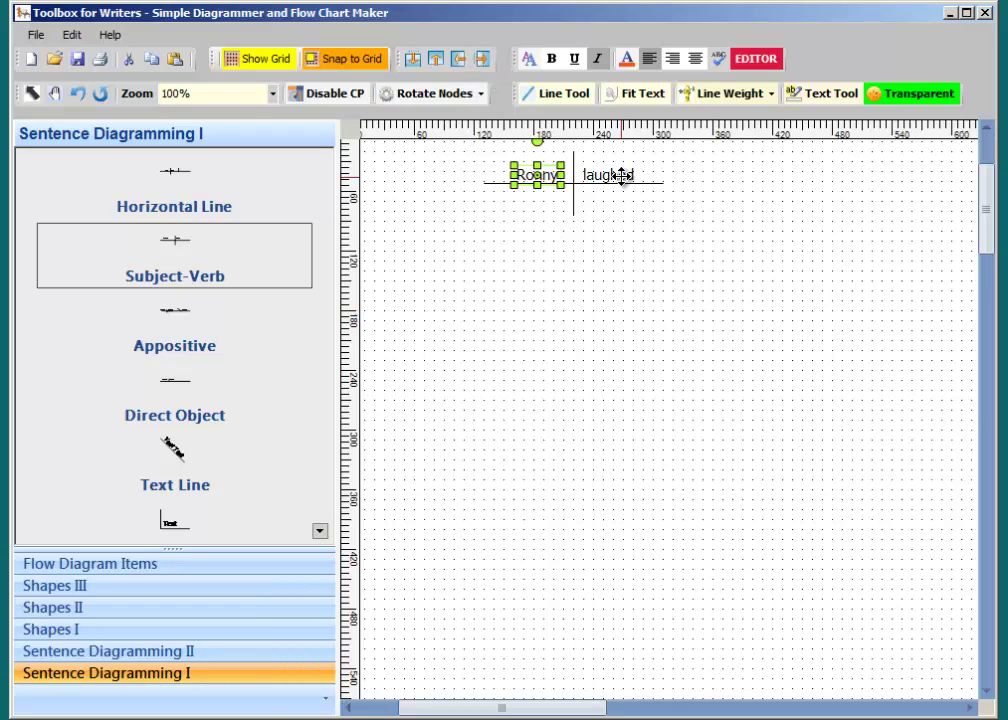
click(704, 241)
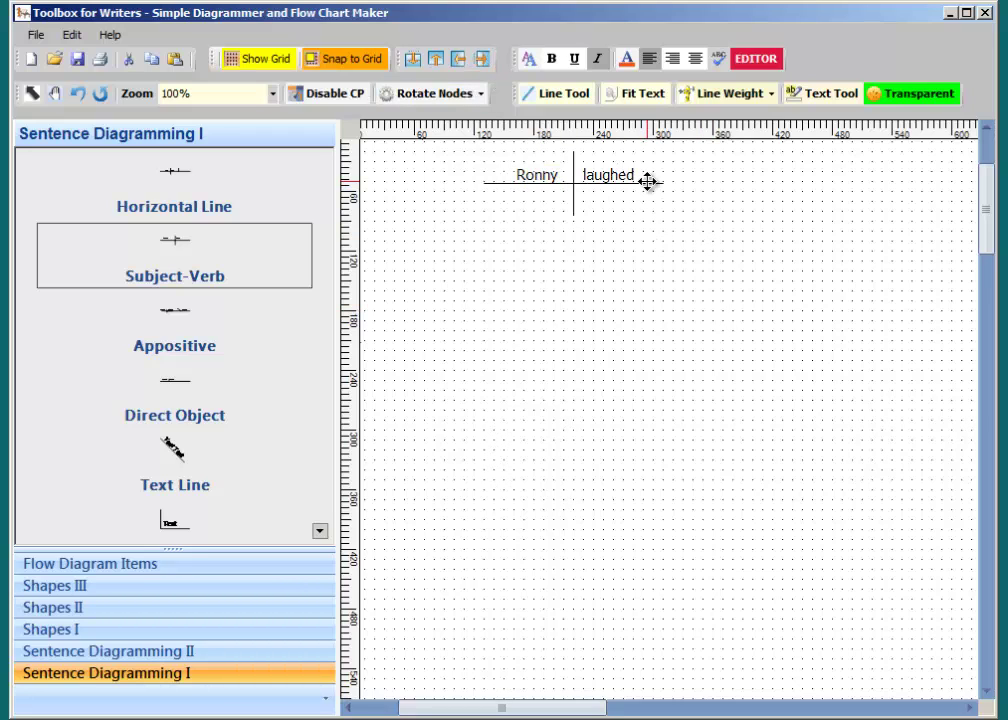
- Move the horizontal baseline around below the words with the divider attached, and return it to its place beneath them
drag(648, 181, 640, 280)
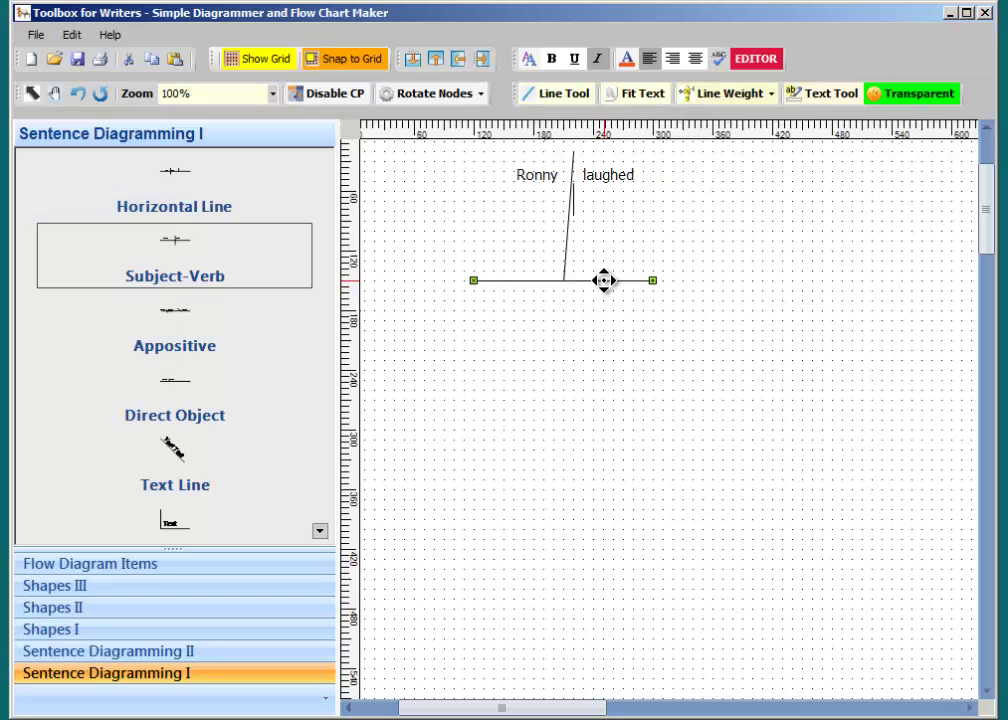
drag(604, 281, 759, 271)
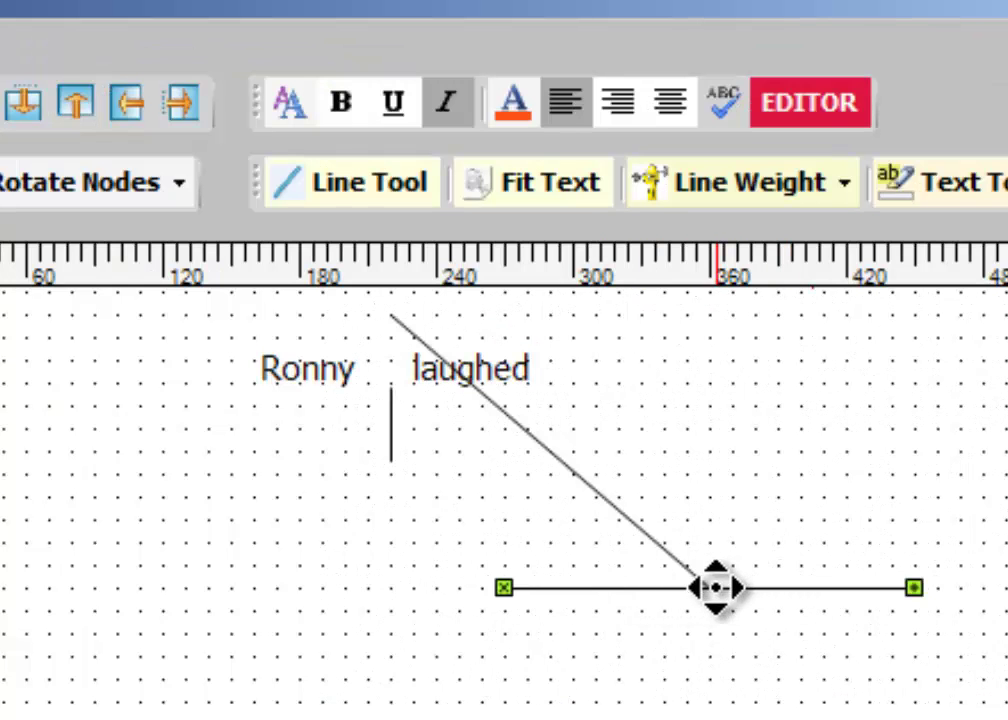
drag(623, 590, 350, 673)
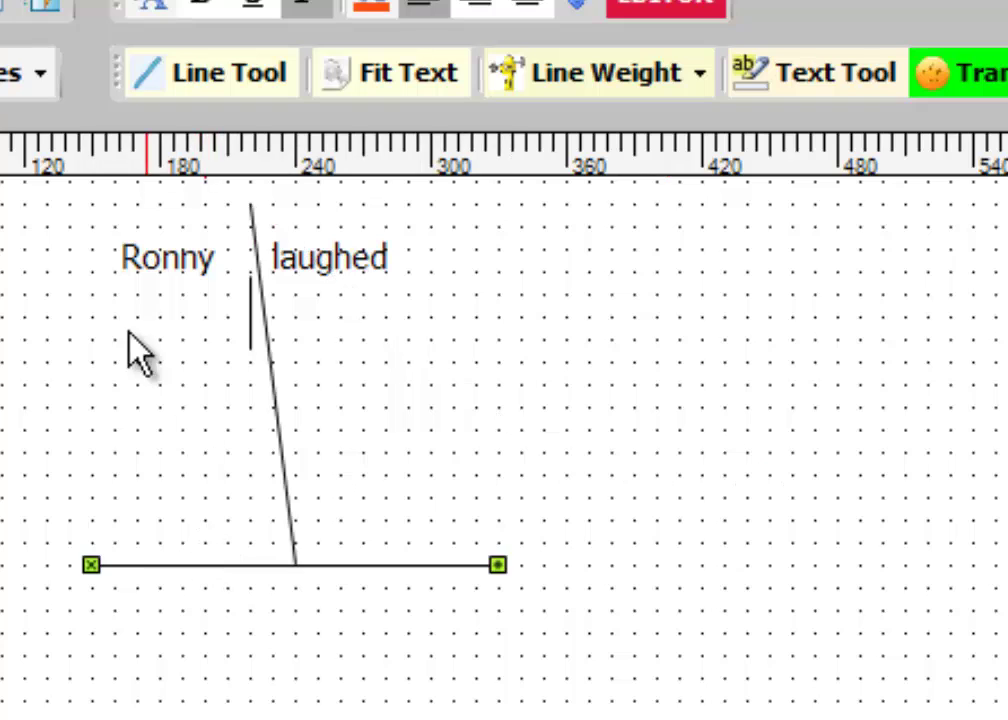
click(150, 268)
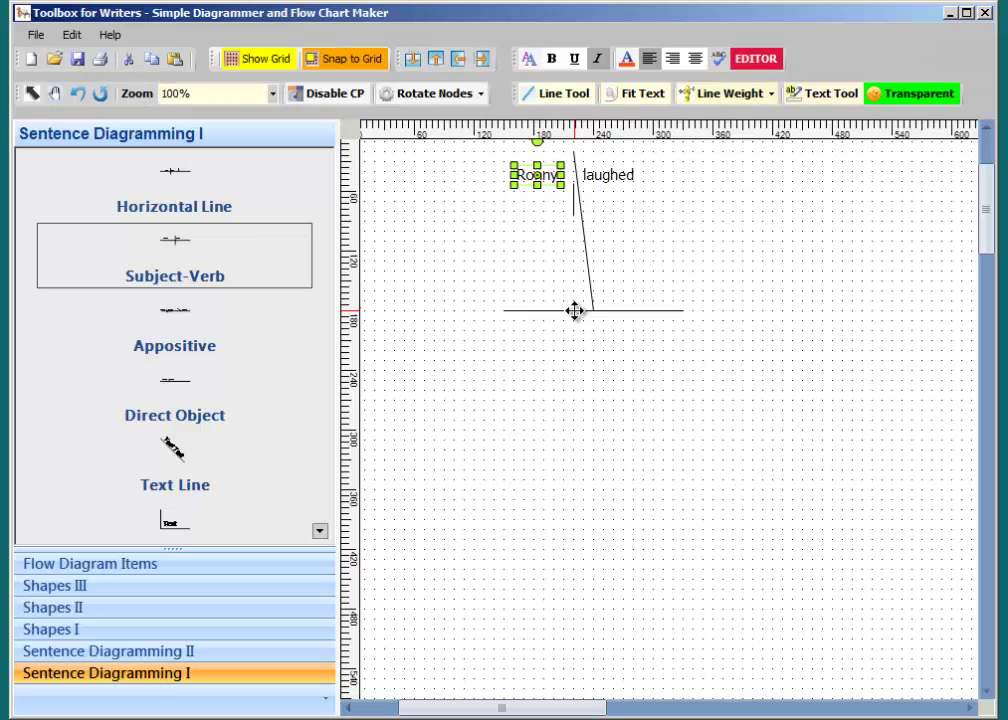
click(290, 566)
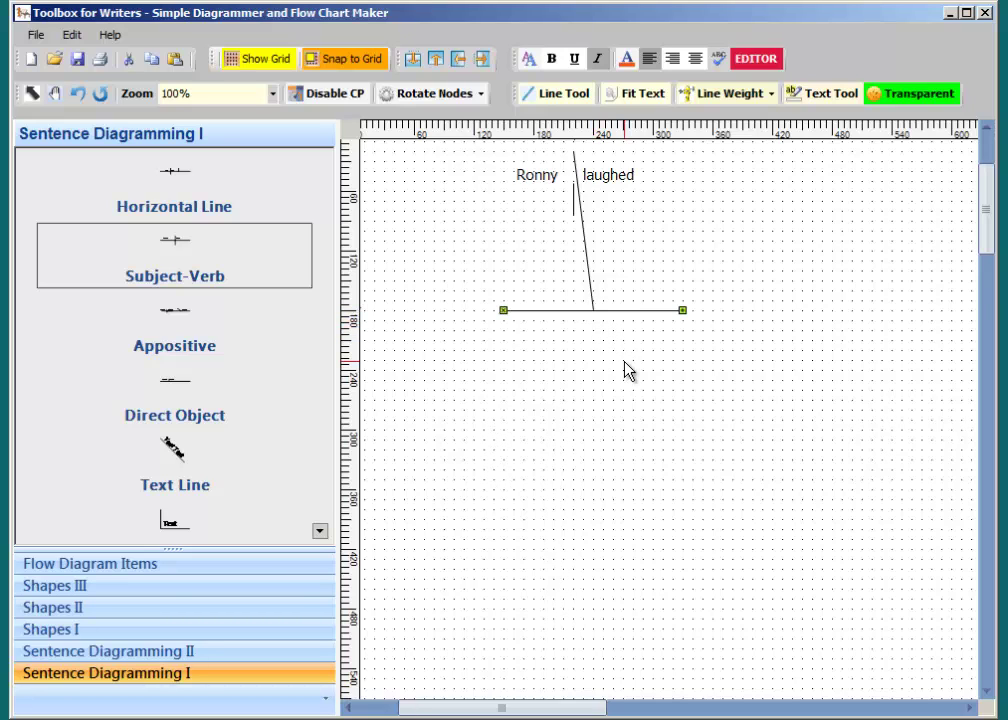
drag(572, 310, 552, 187)
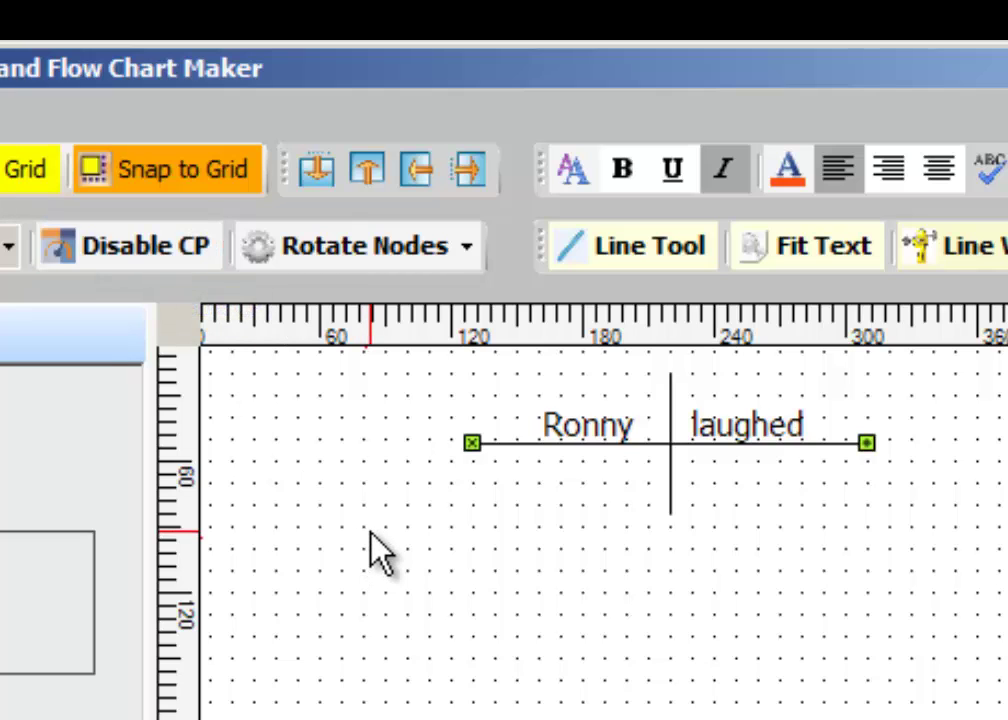
- Move the baseline about 80 ruler units down and draw a diagonal line from it, about 90 units across and 90 down
drag(583, 441, 583, 621)
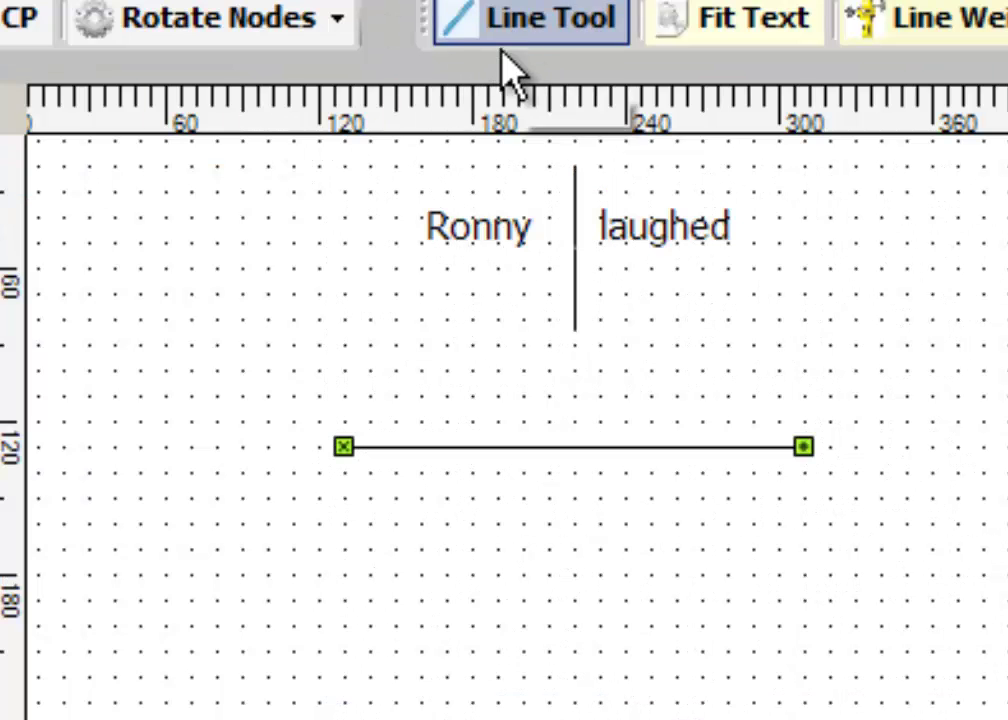
click(546, 96)
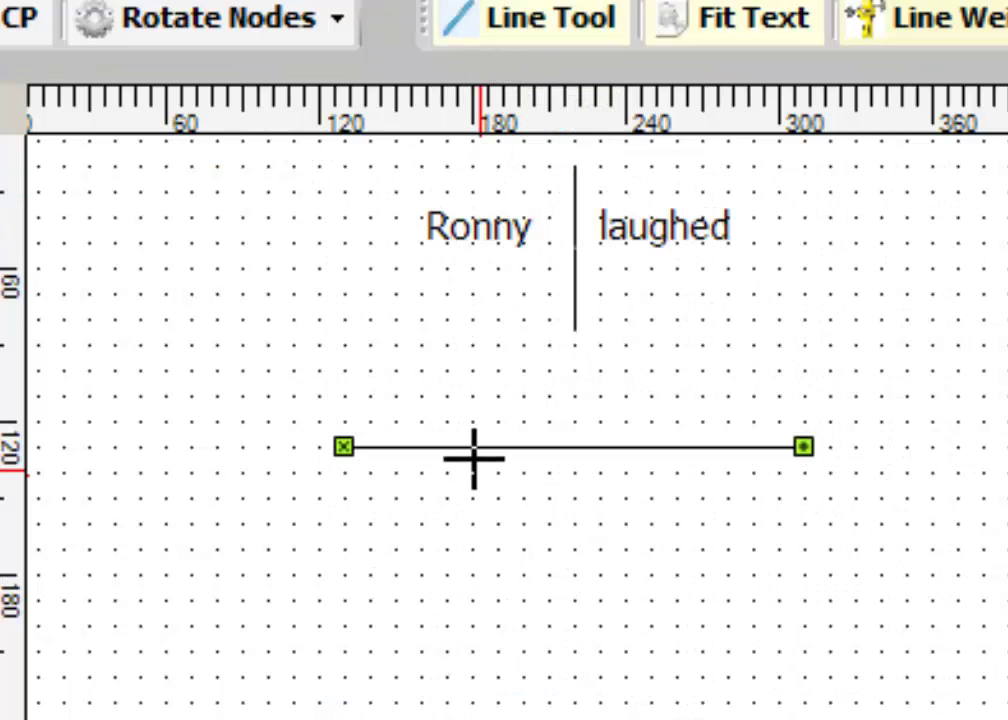
mouse_move(474, 458)
mouse_down()
mouse_move(705, 659)
mouse_move(716, 692)
mouse_up()
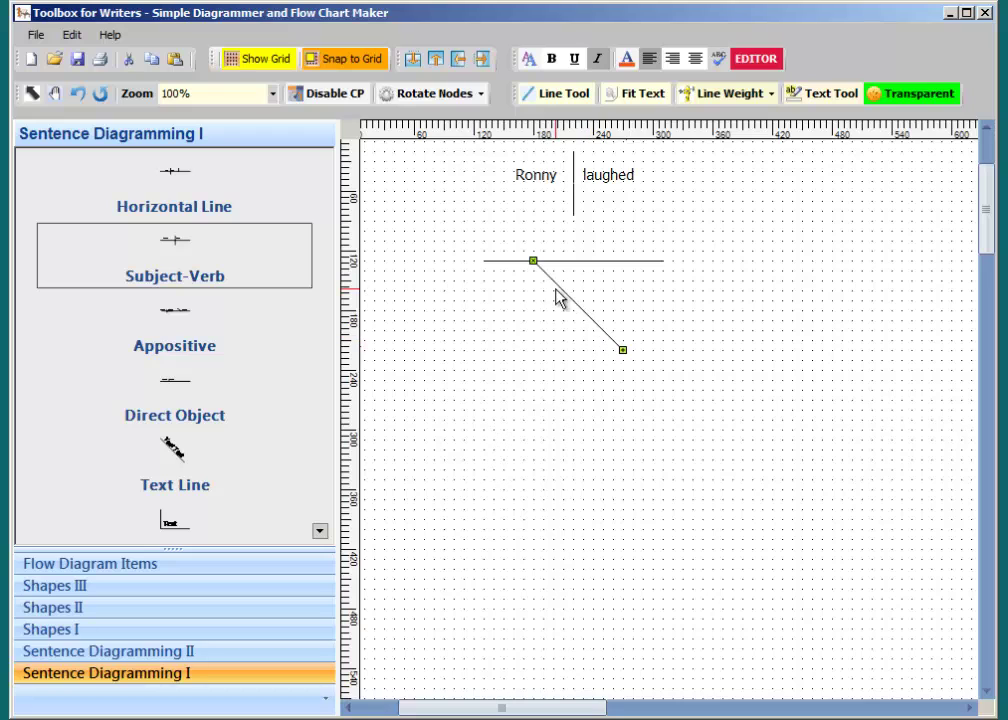
- Shift the diagonal line about 70 ruler units right and place the name with a steep slanted line beneath it farther right
drag(556, 288, 623, 288)
drag(841, 149, 457, 479)
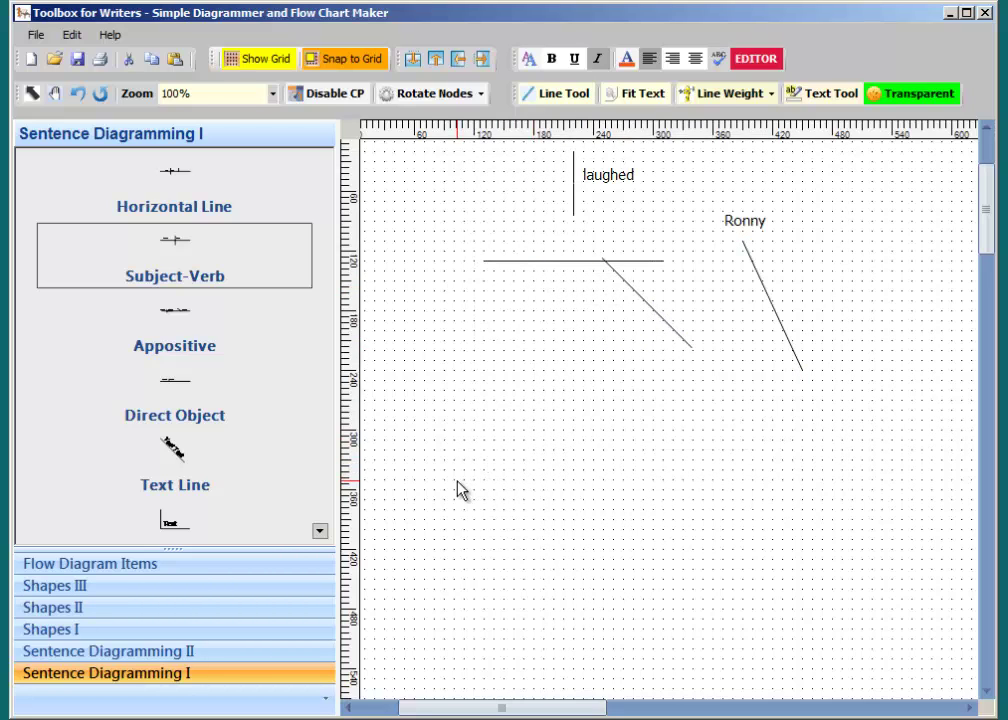
- Select everything on the canvas and delete it
click(70, 37)
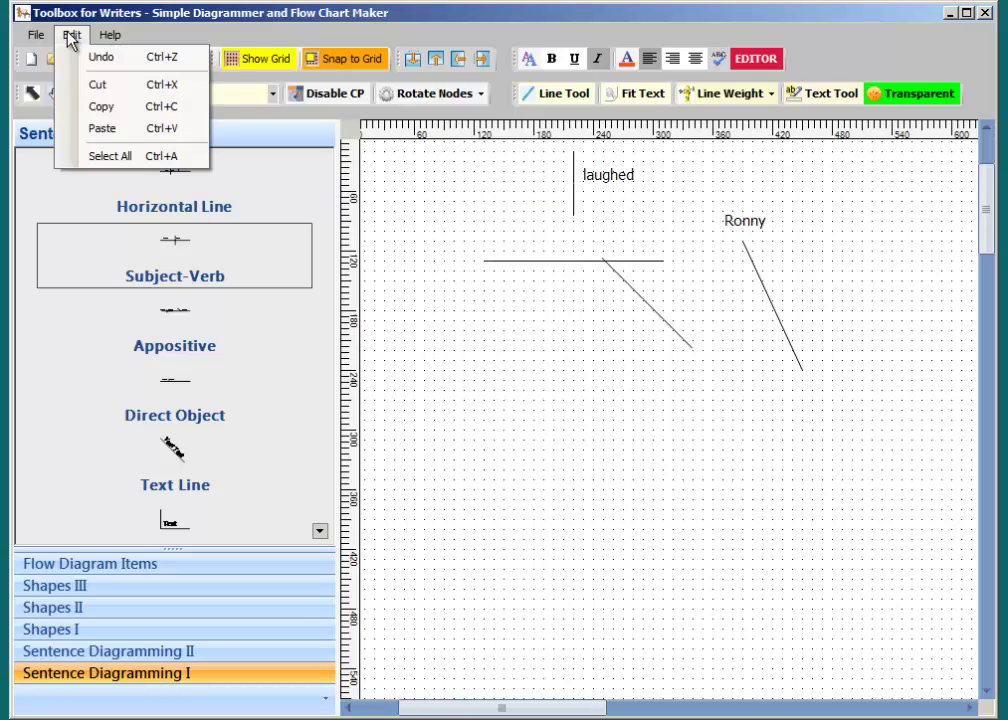
click(106, 155)
key(Delete)
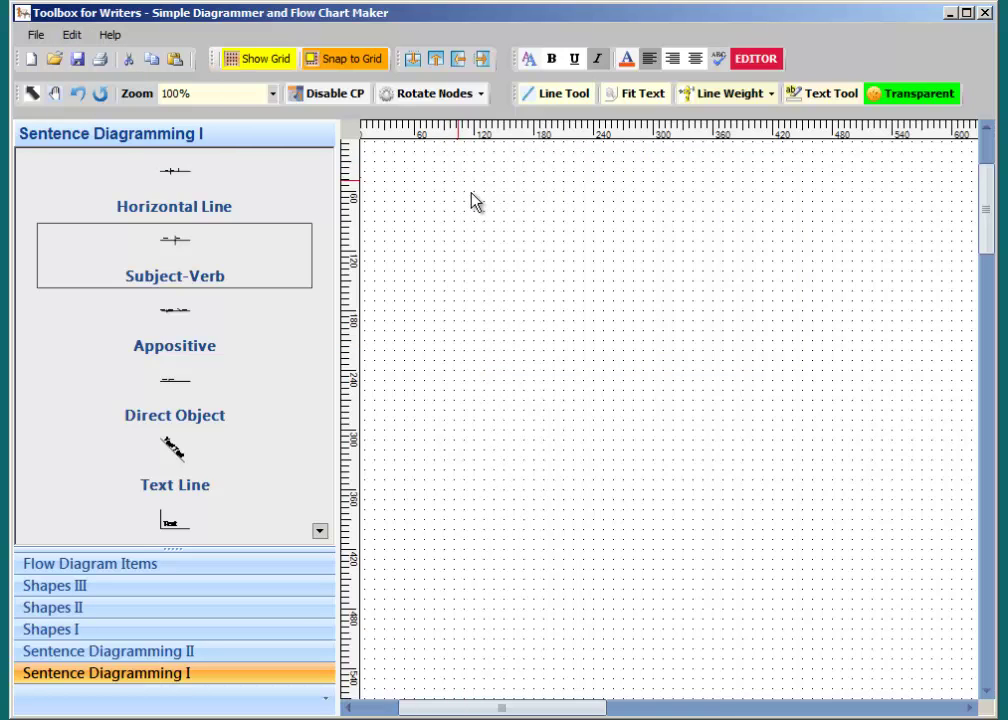